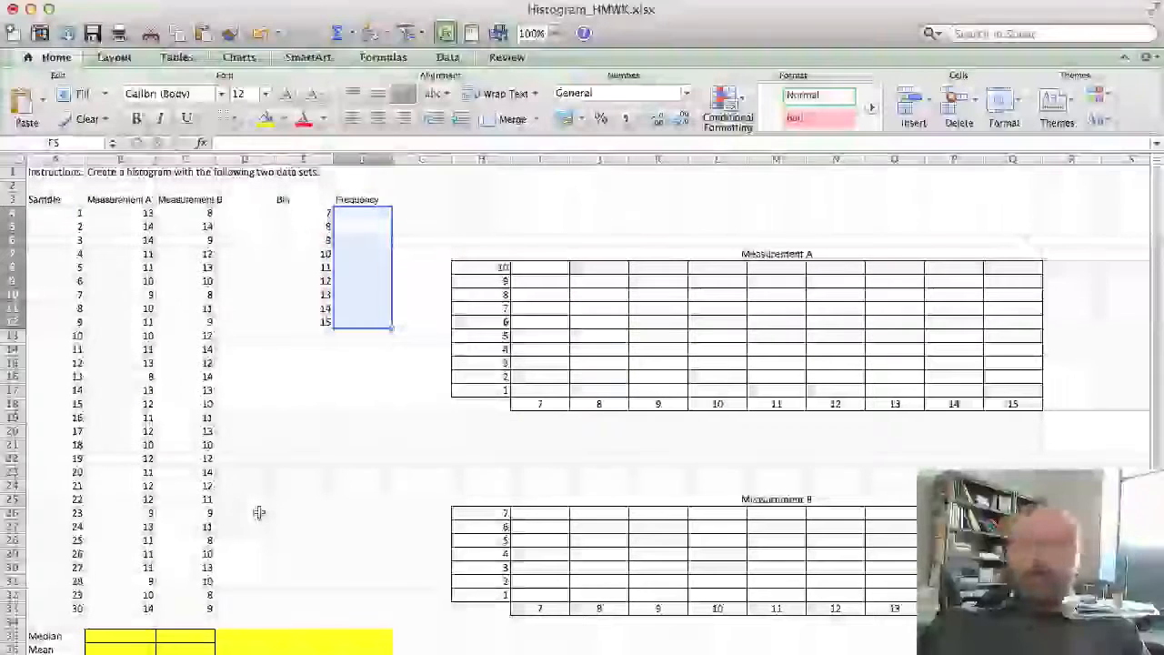
Examine the Bin values from 7 to 15 and the empty Frequency cells beside them
click(299, 199)
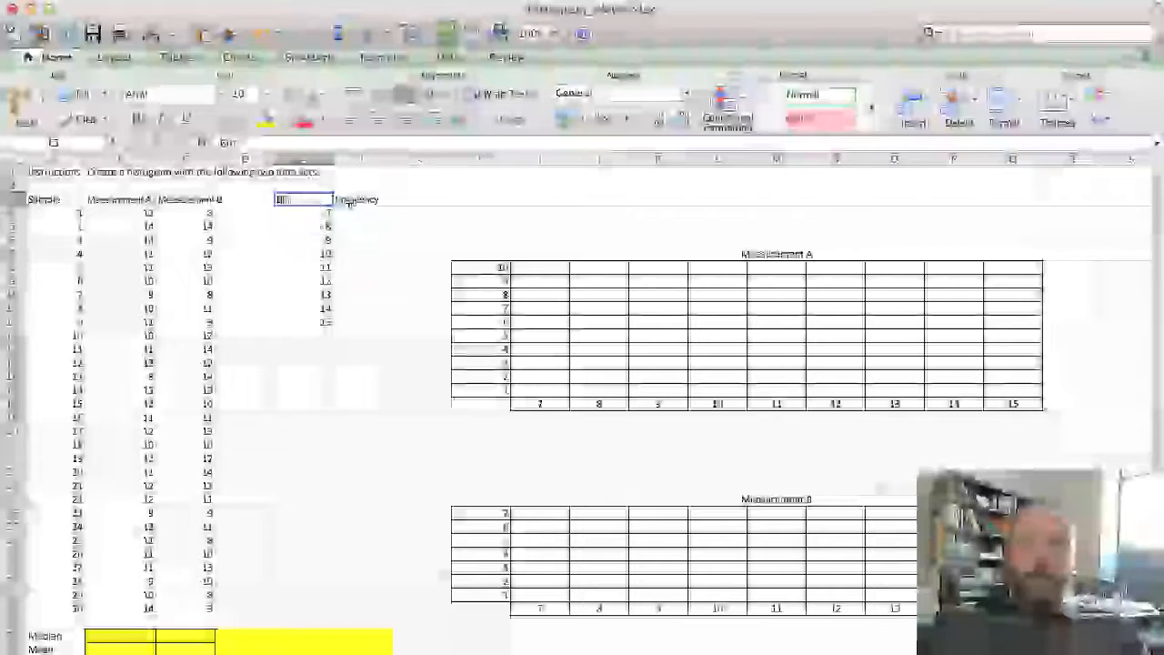
click(348, 200)
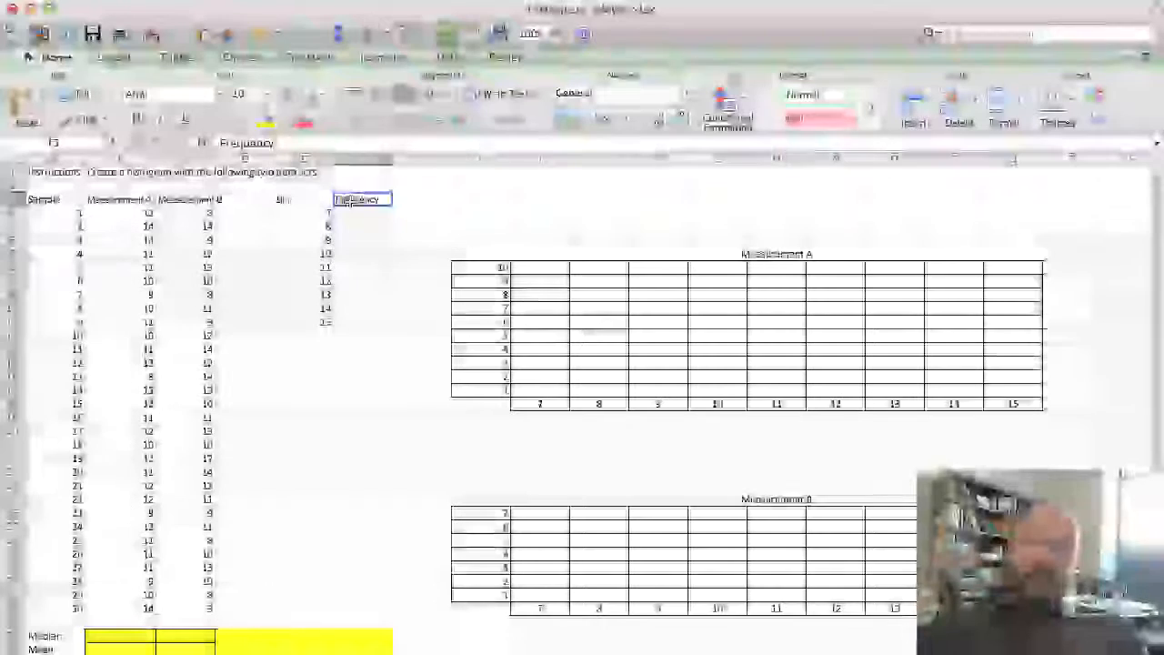
click(305, 212)
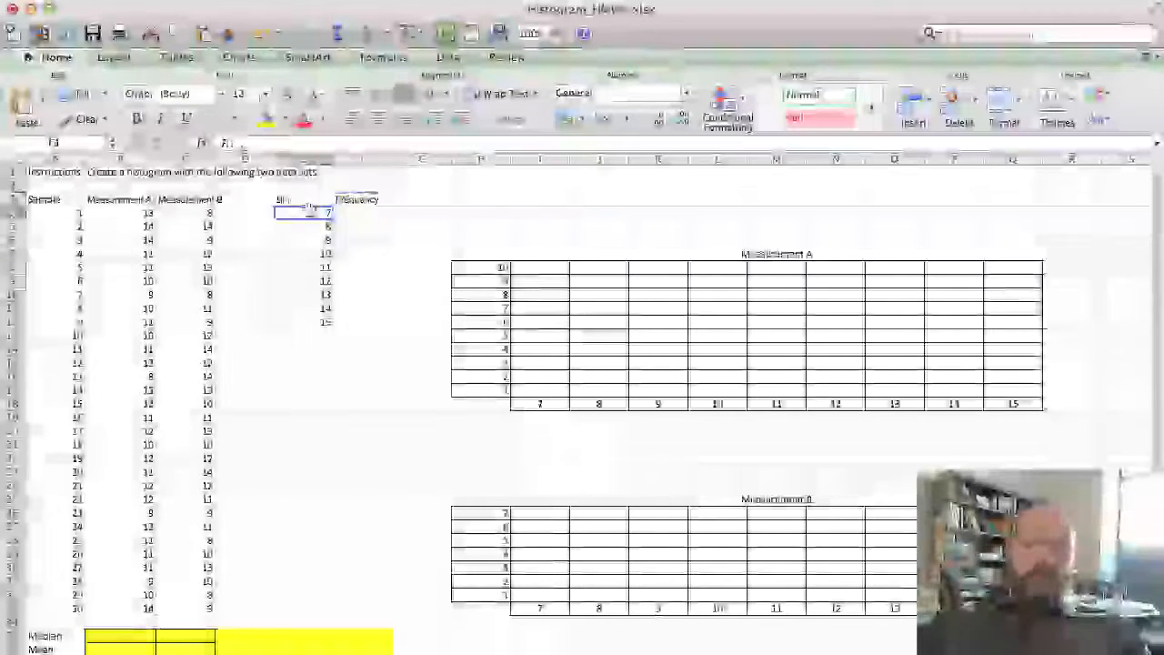
key(Up)
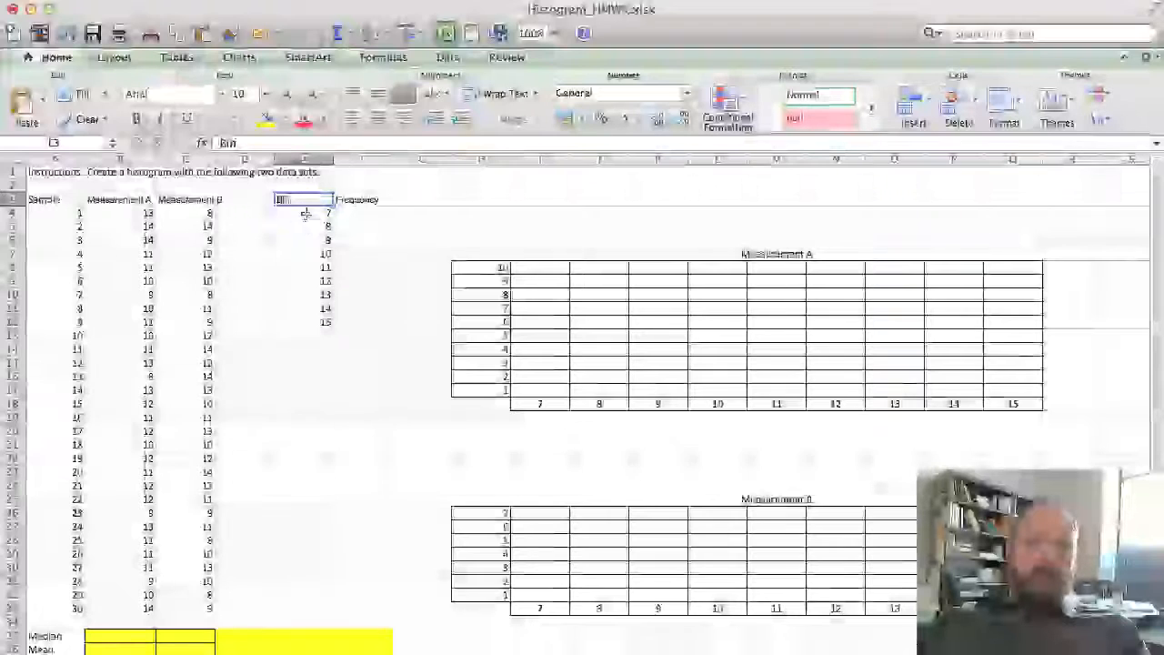
key(Down)
key(Down)
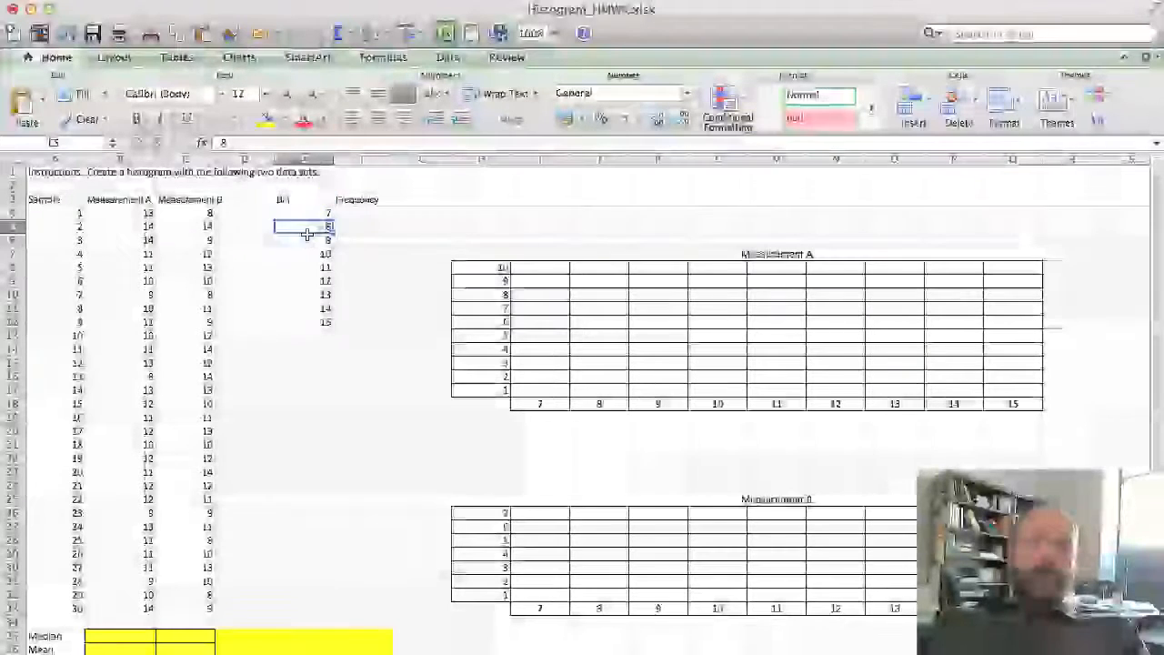
key(Down)
key(Down)
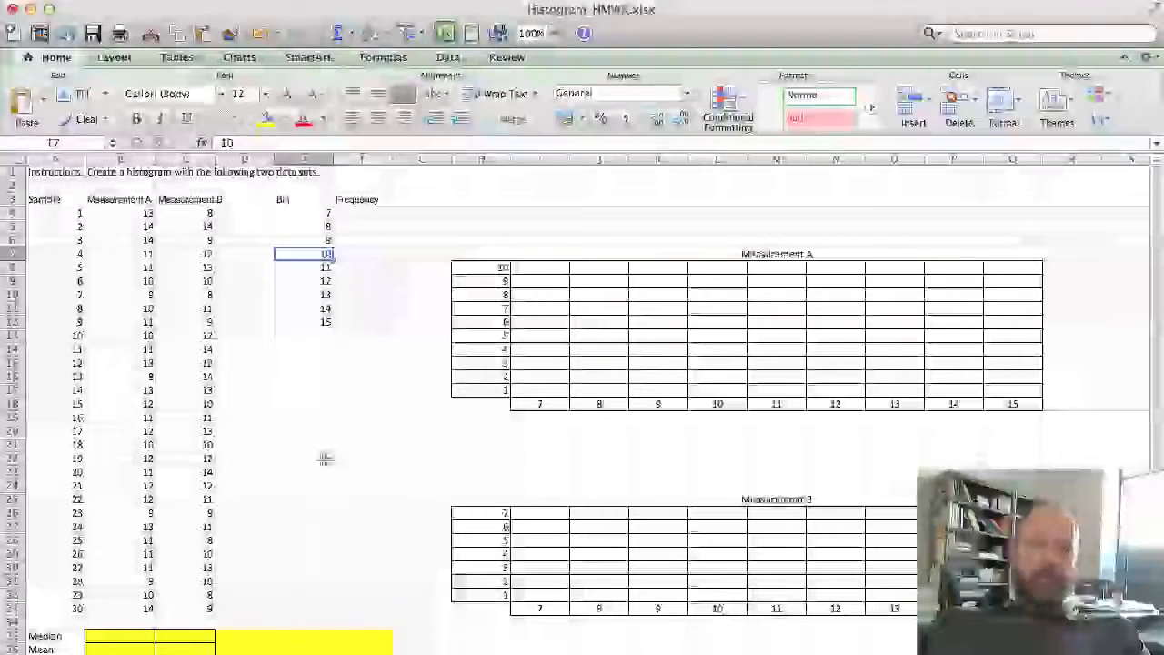
click(300, 214)
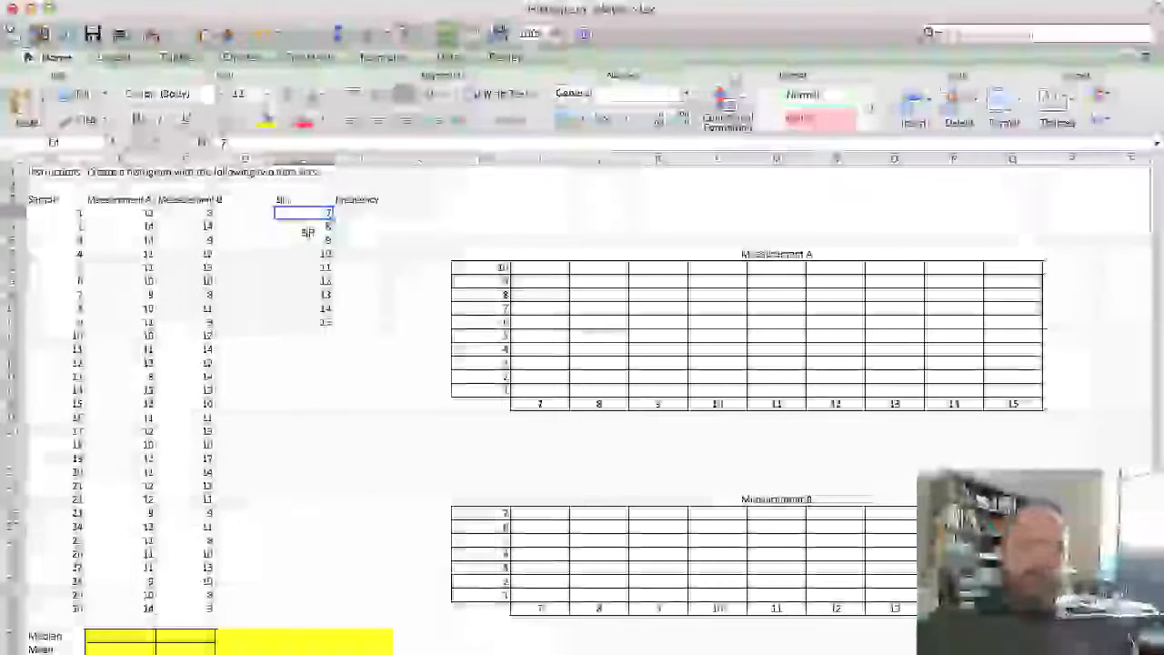
click(309, 226)
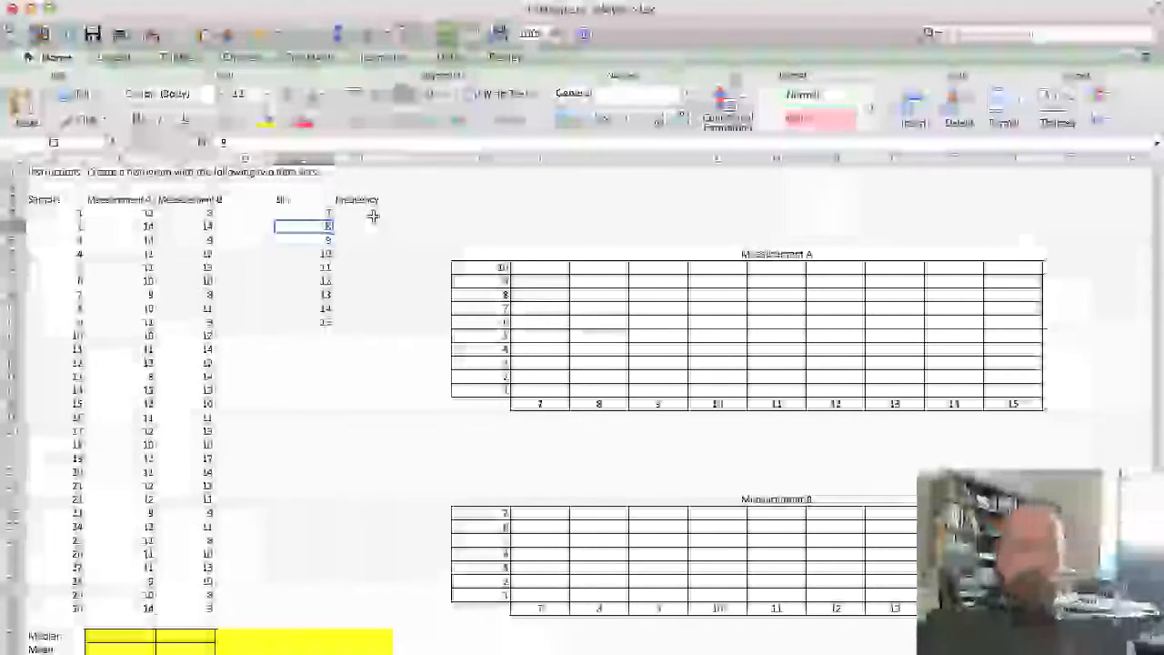
click(364, 211)
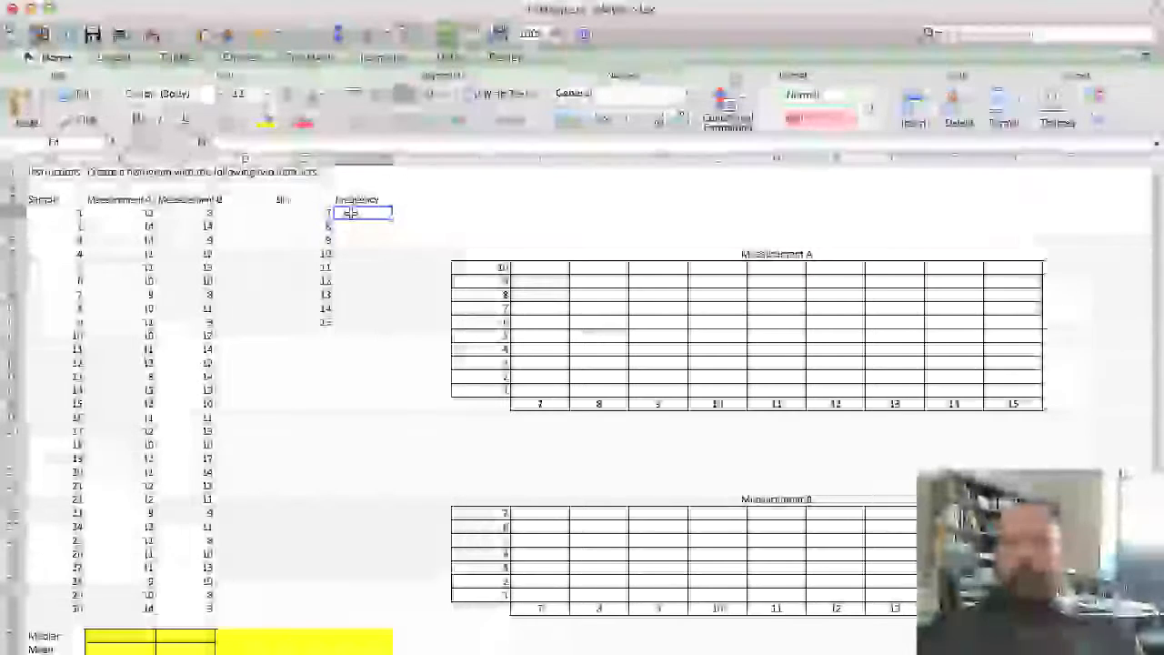
drag(350, 213, 342, 324)
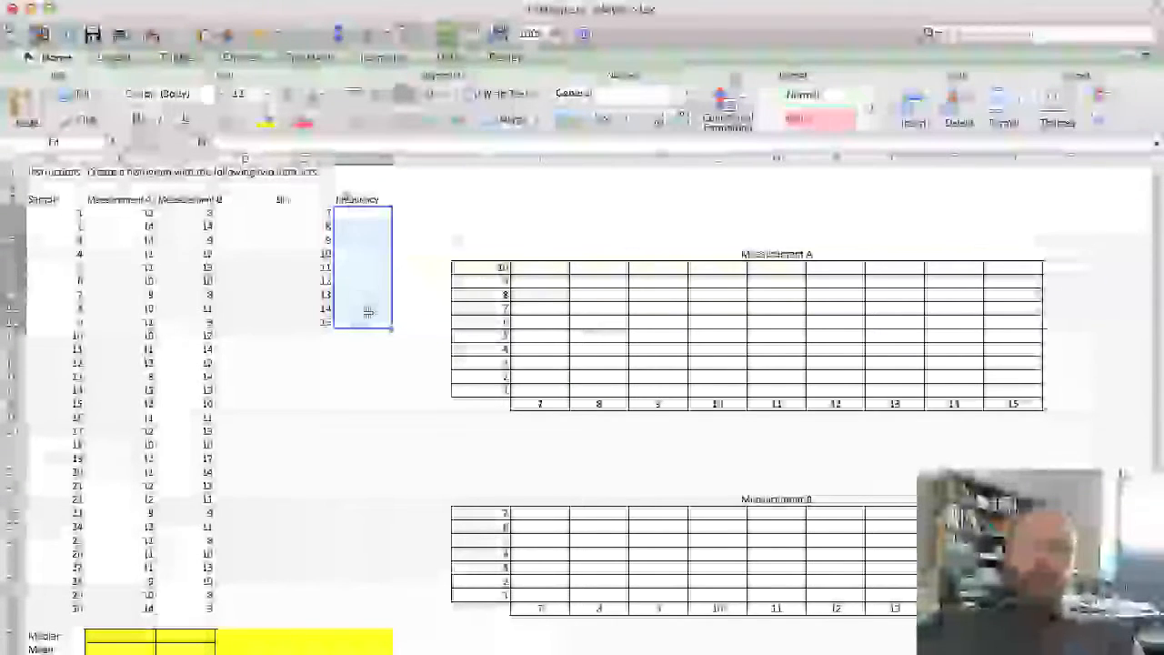
click(306, 326)
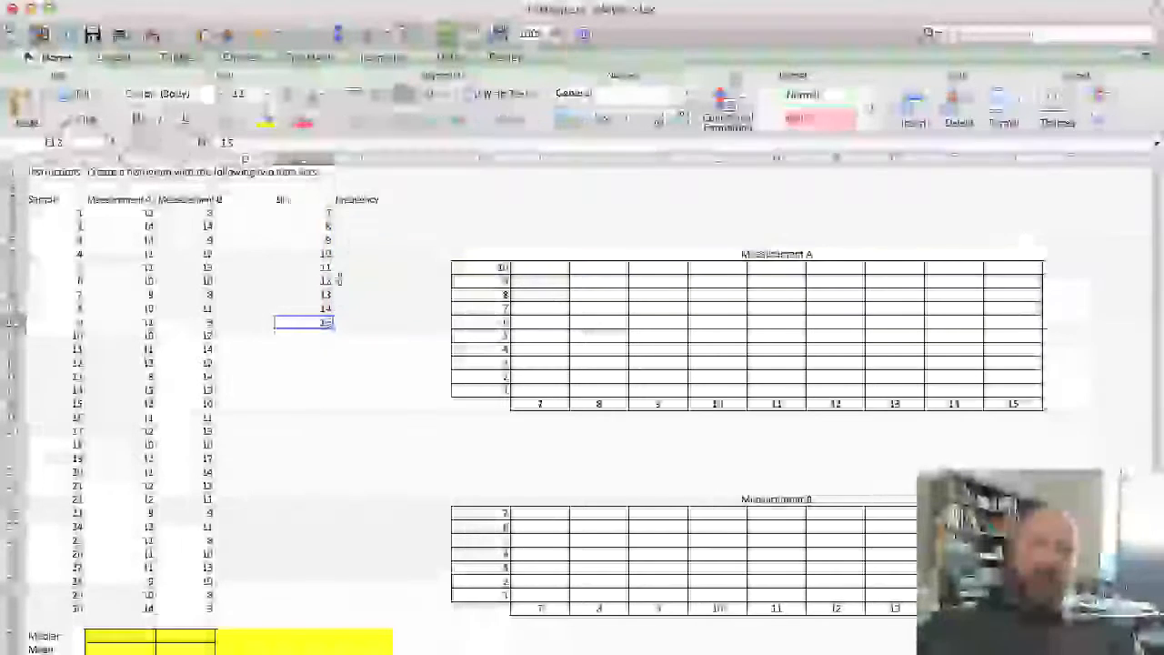
click(362, 200)
click(362, 210)
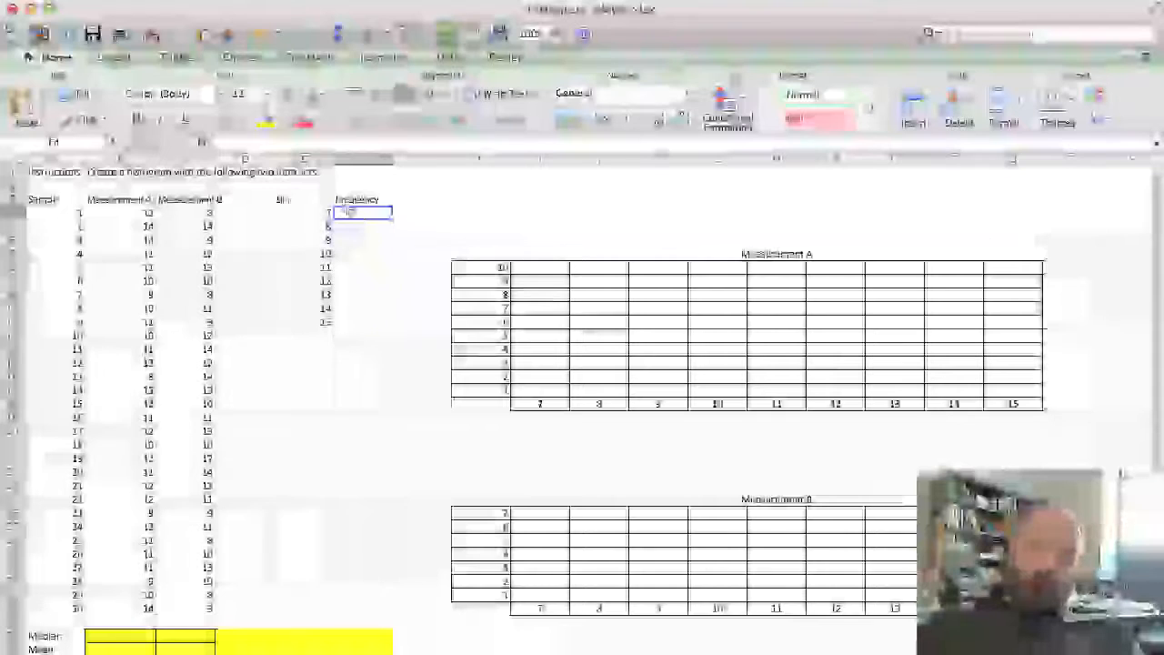
Enter =FREQUENCY(B4:B33,E4:E12) as an array formula across F4:F13 to count Measurement A values per bin
drag(350, 213, 342, 335)
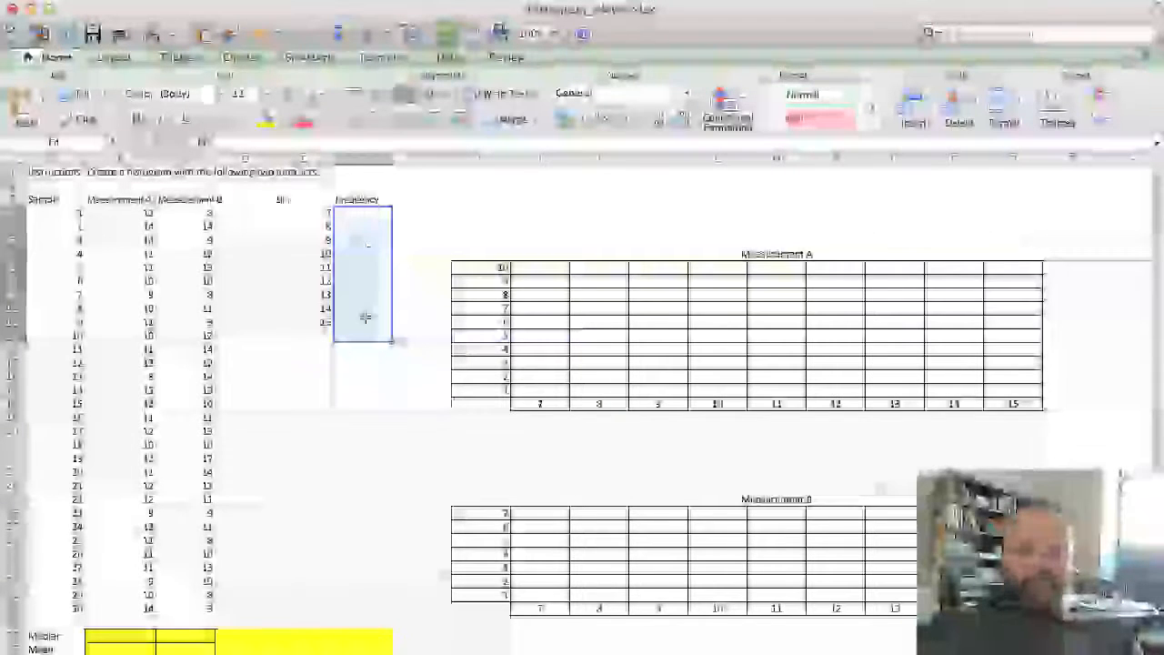
click(290, 144)
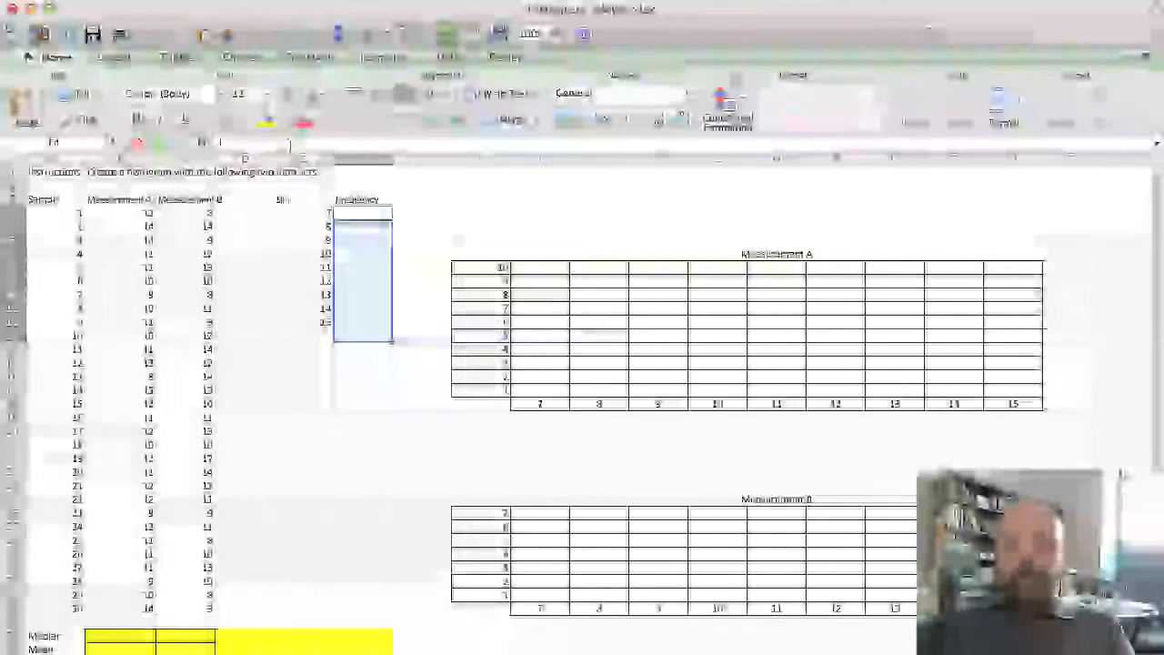
text(=)
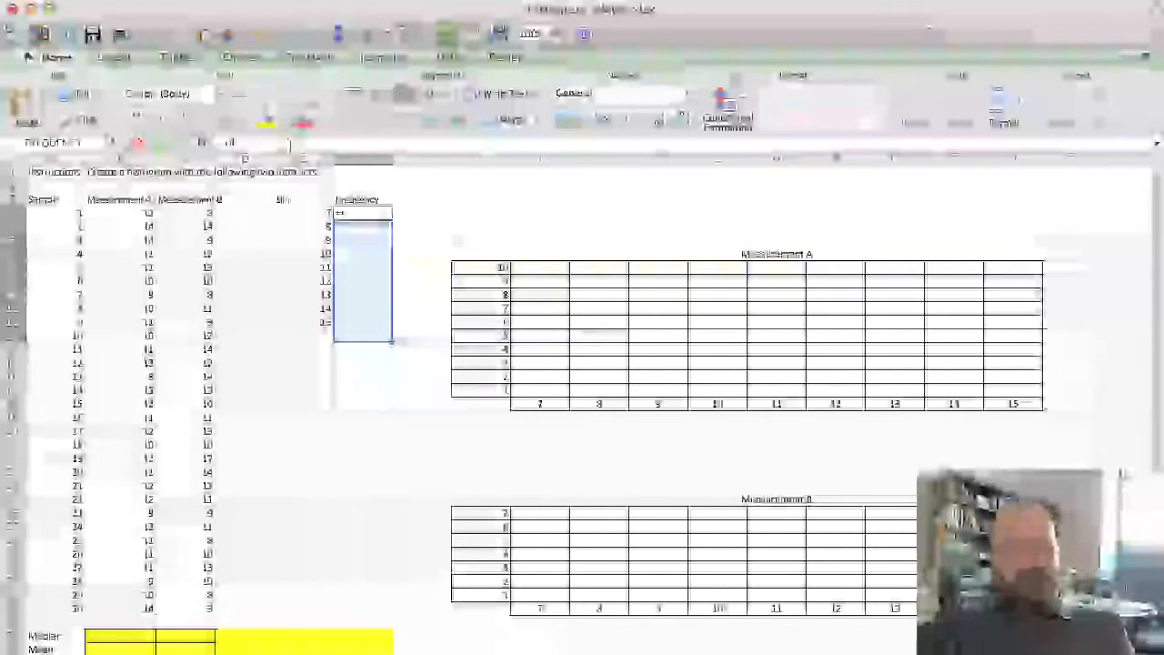
text(frequency()
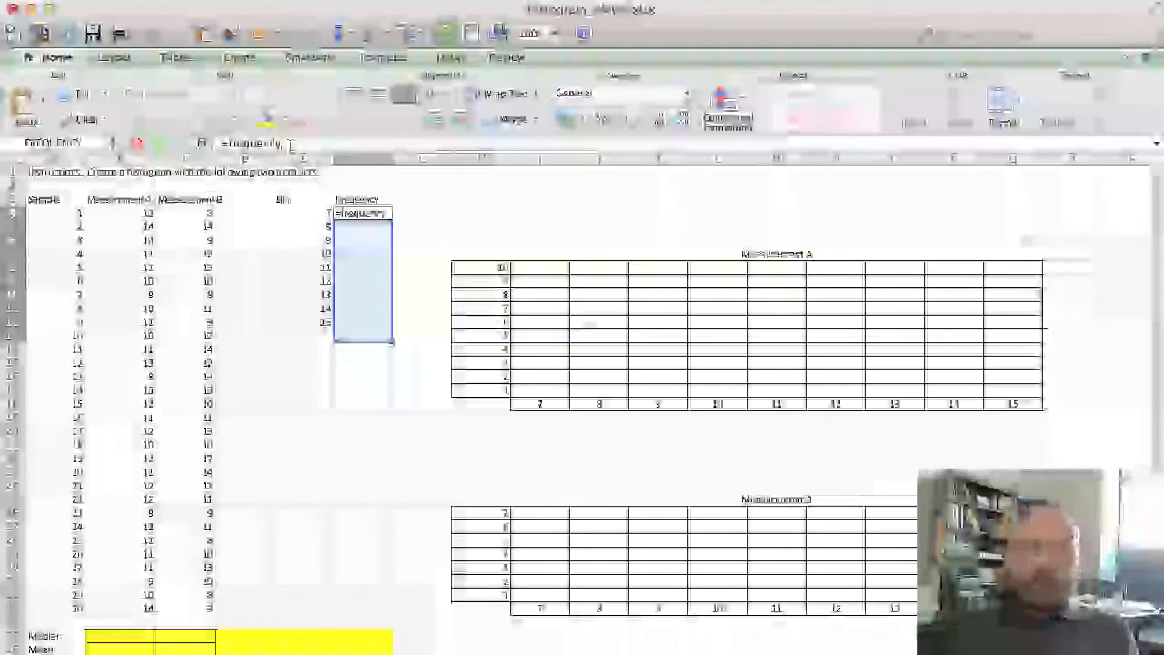
text(()
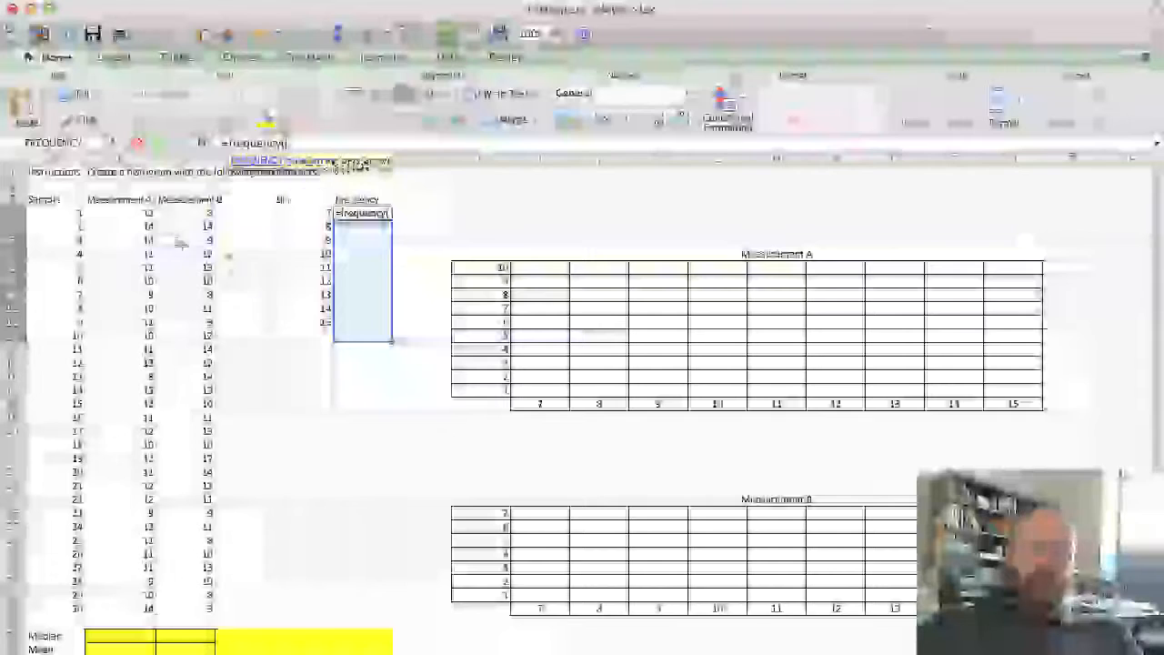
click(140, 214)
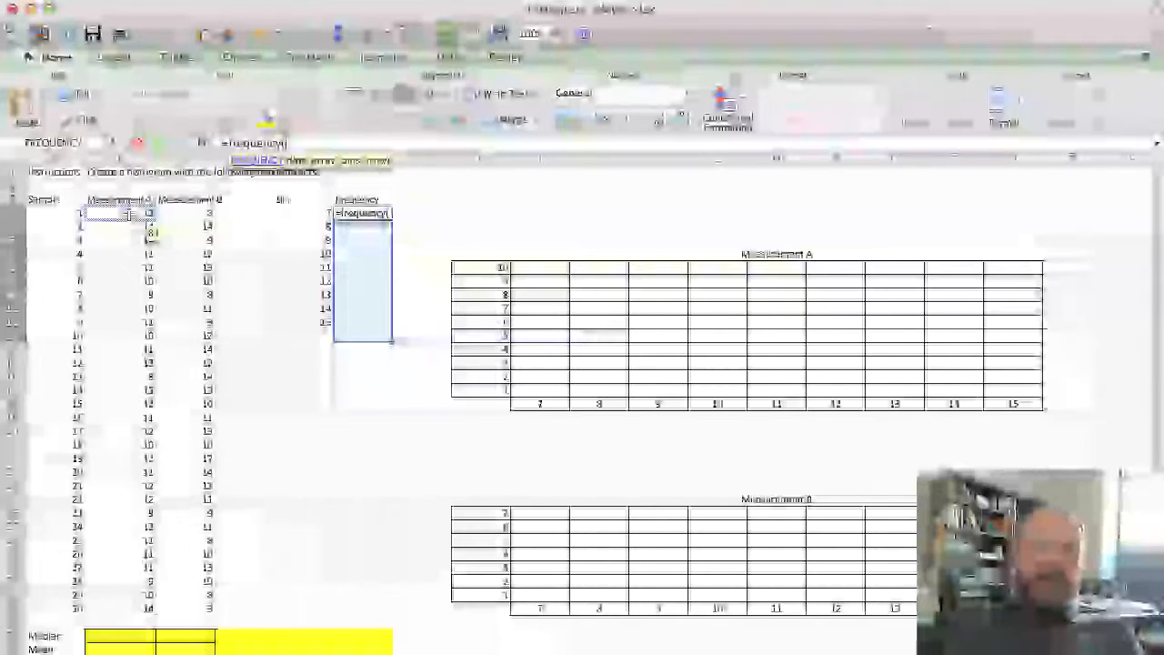
drag(130, 214, 109, 611)
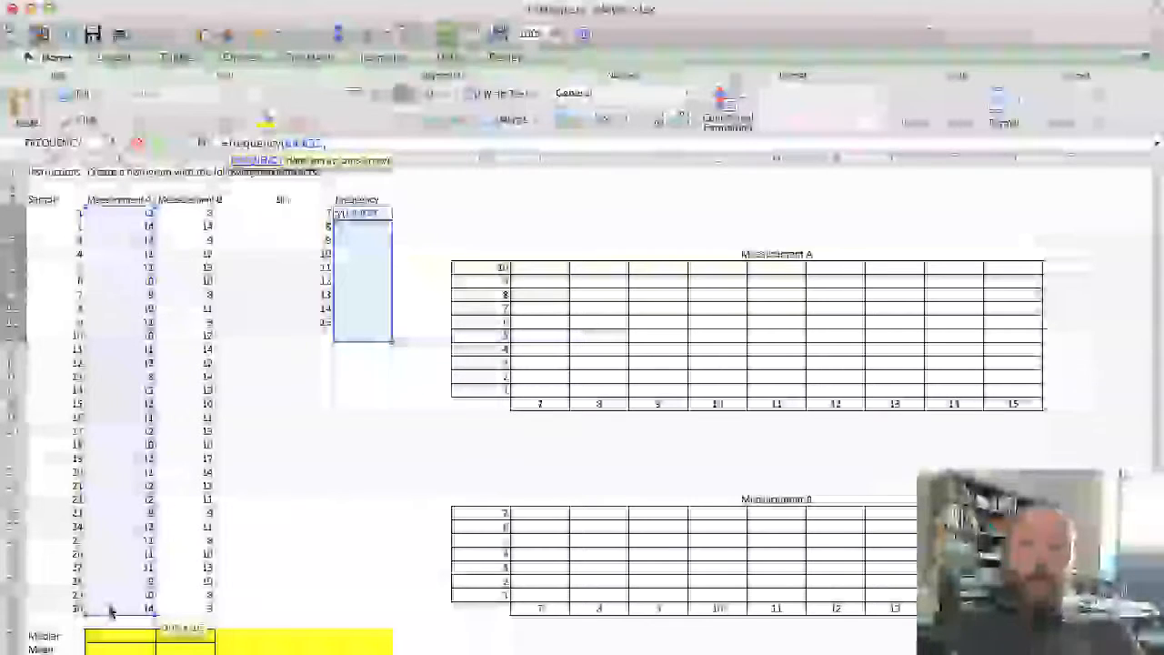
text(,)
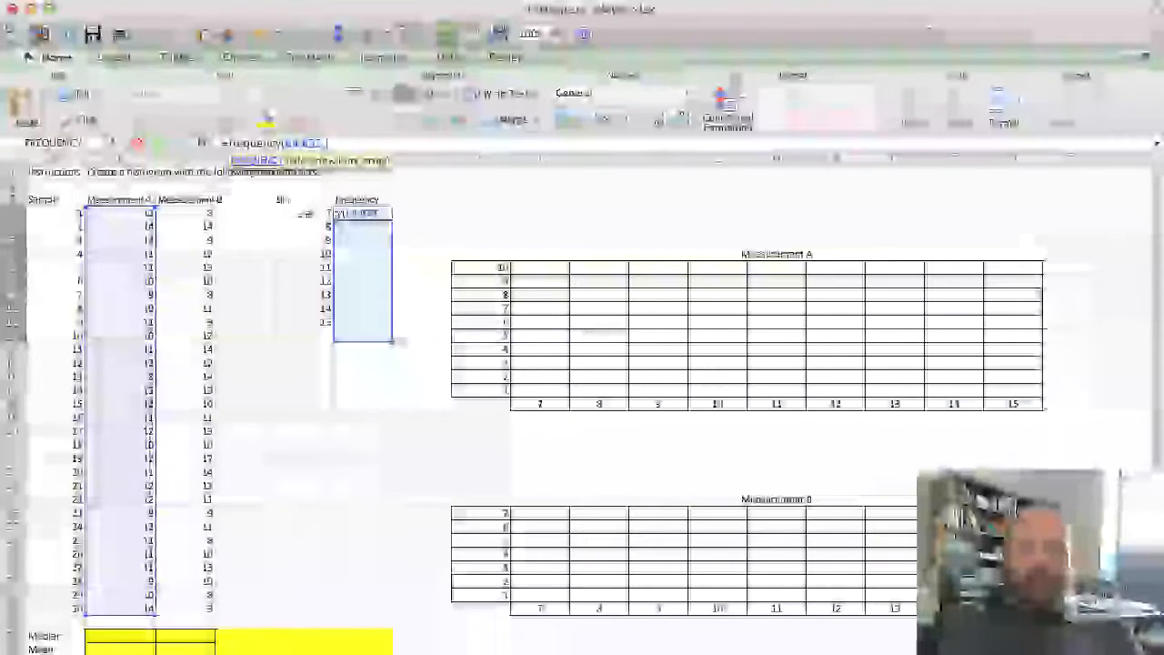
drag(305, 213, 290, 319)
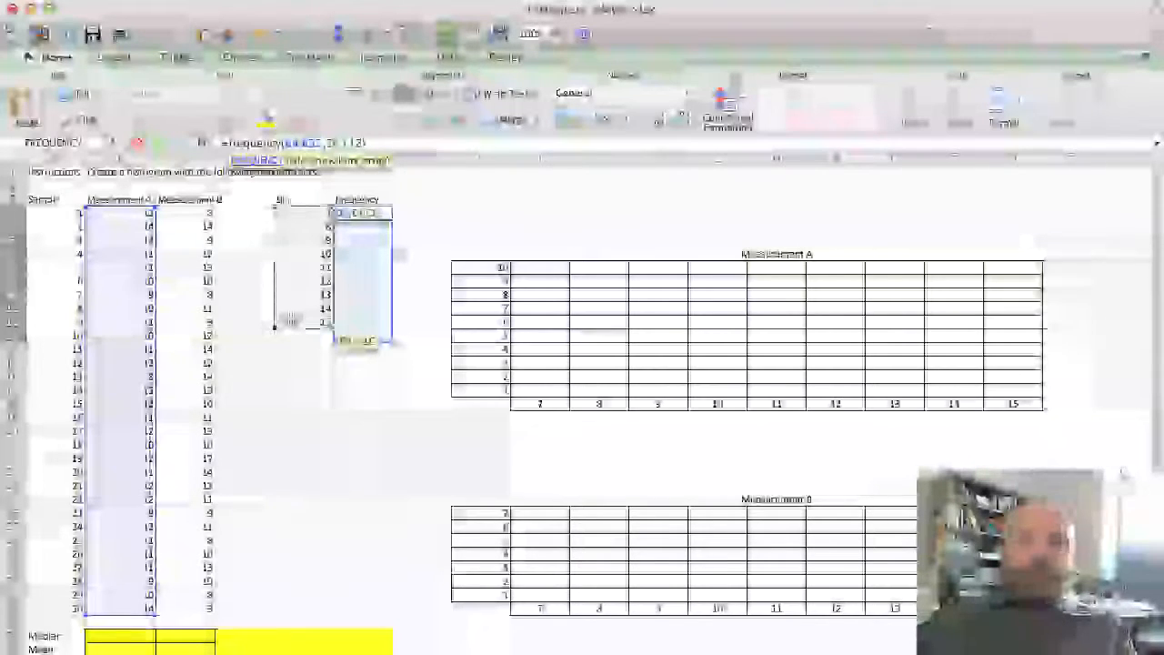
text())
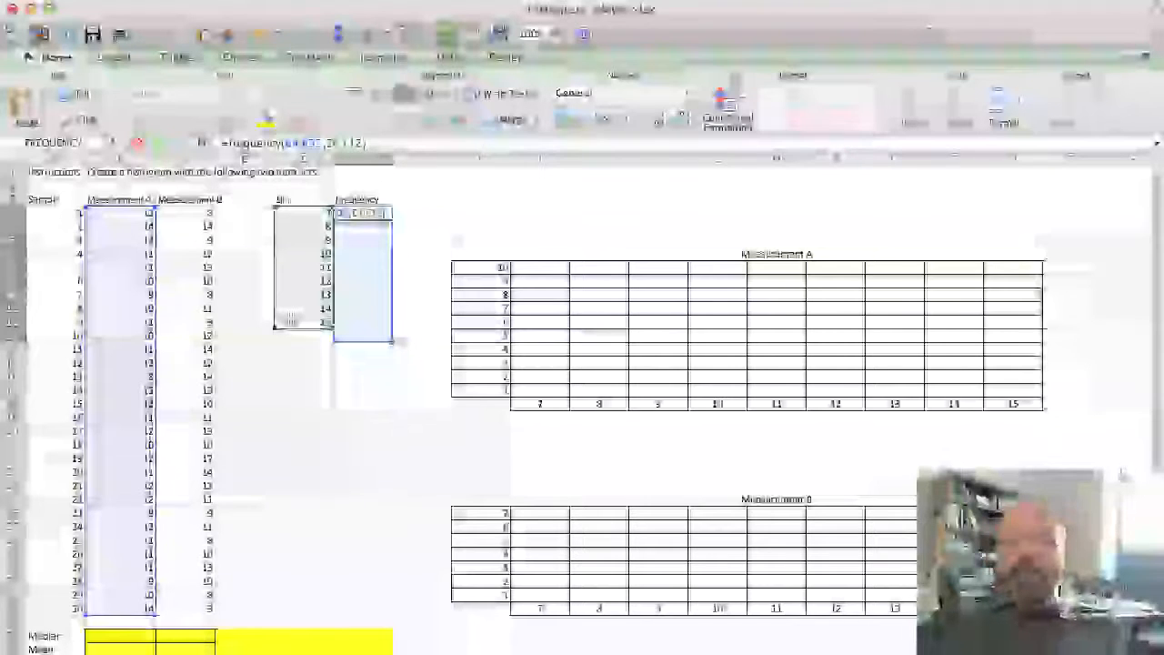
key(ctrl+shift+Return)
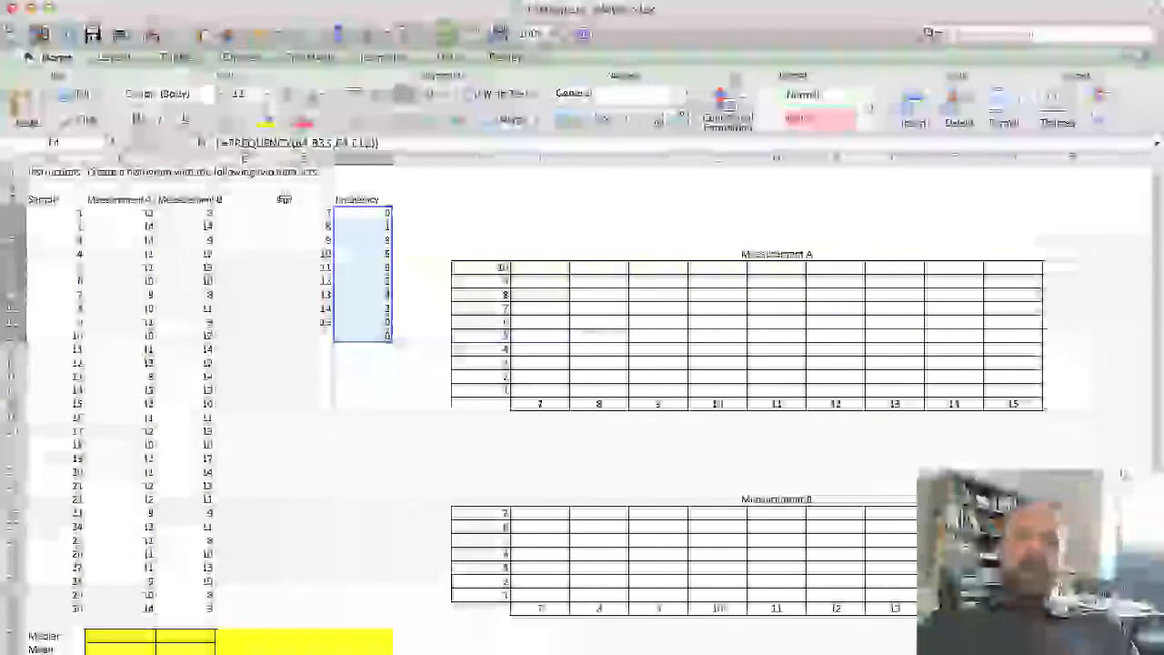
In the Measurement A grid, fill the lowest cell above bin 8 and the lowest three above bin 9 with yellow
click(682, 321)
click(618, 351)
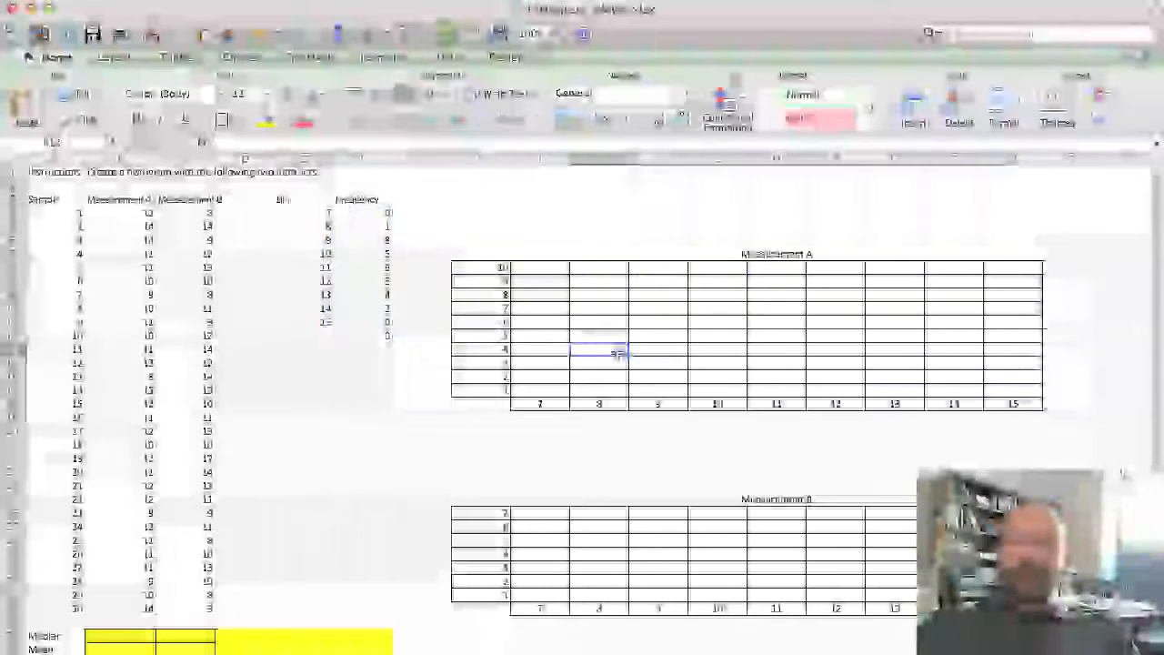
click(546, 284)
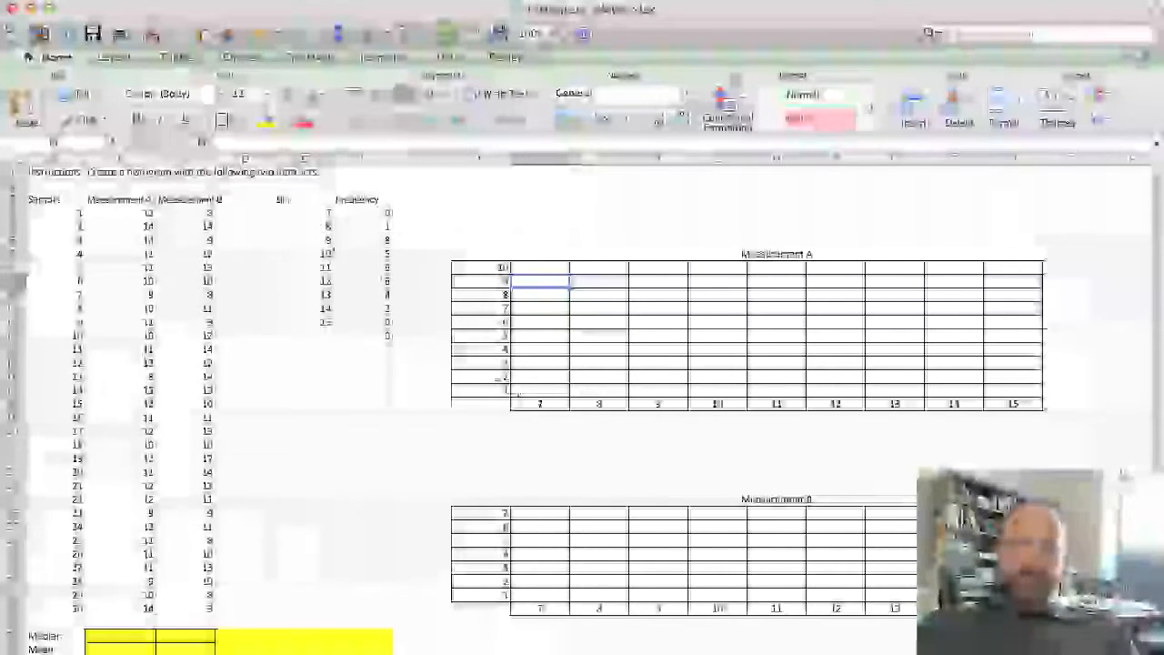
click(598, 390)
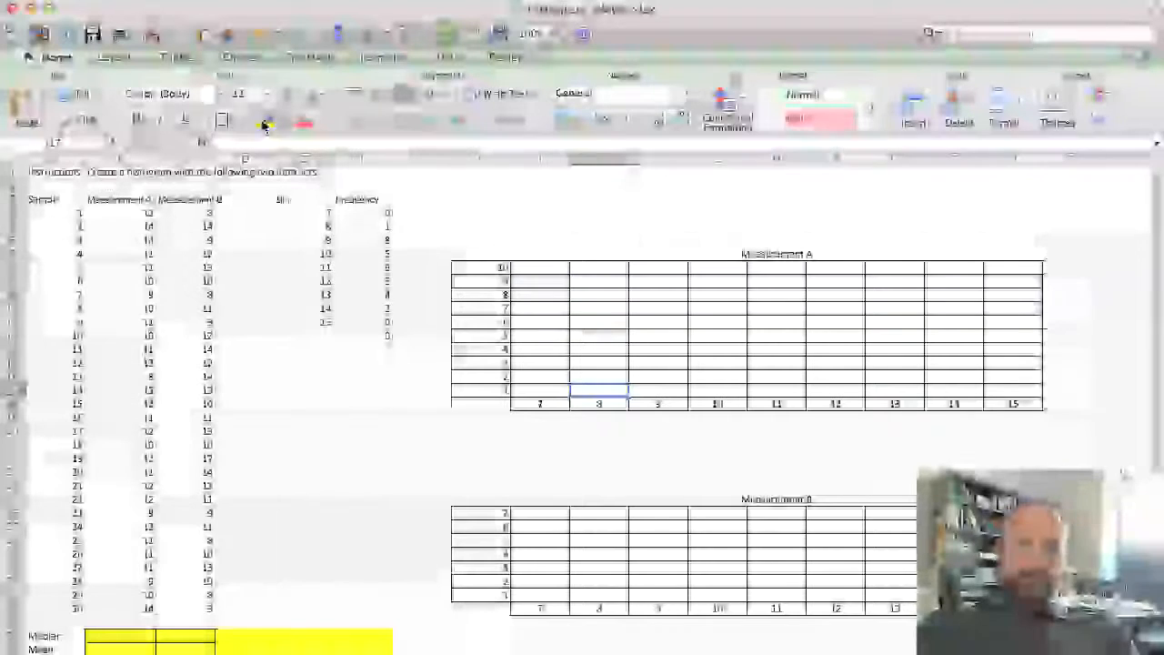
click(269, 123)
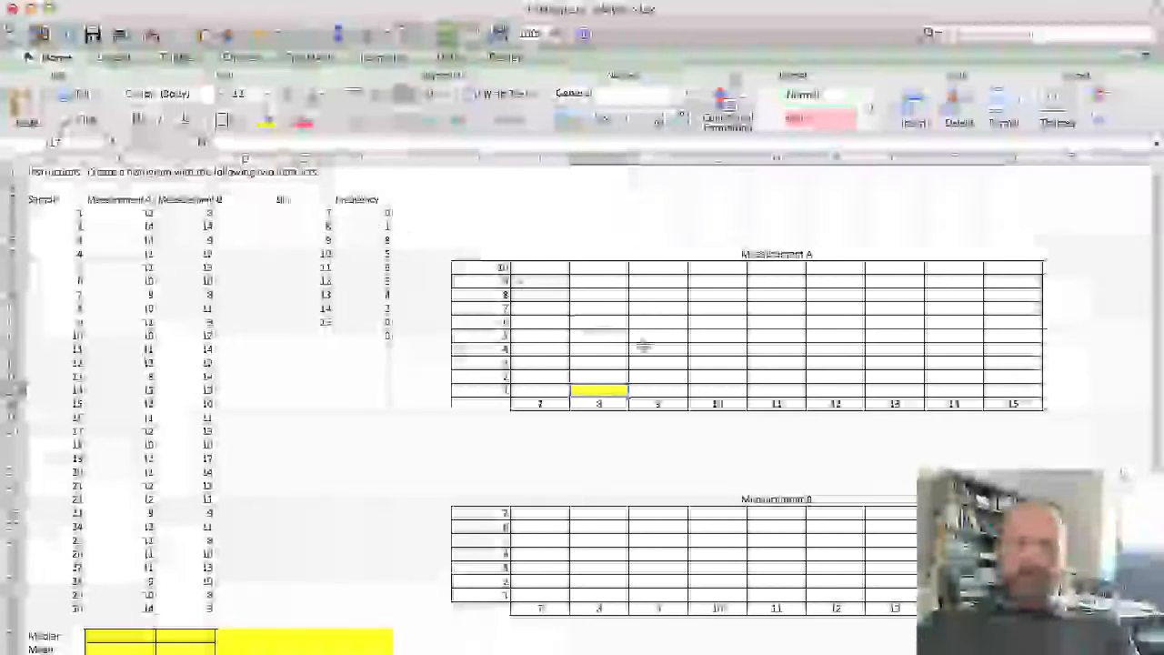
drag(664, 363, 660, 391)
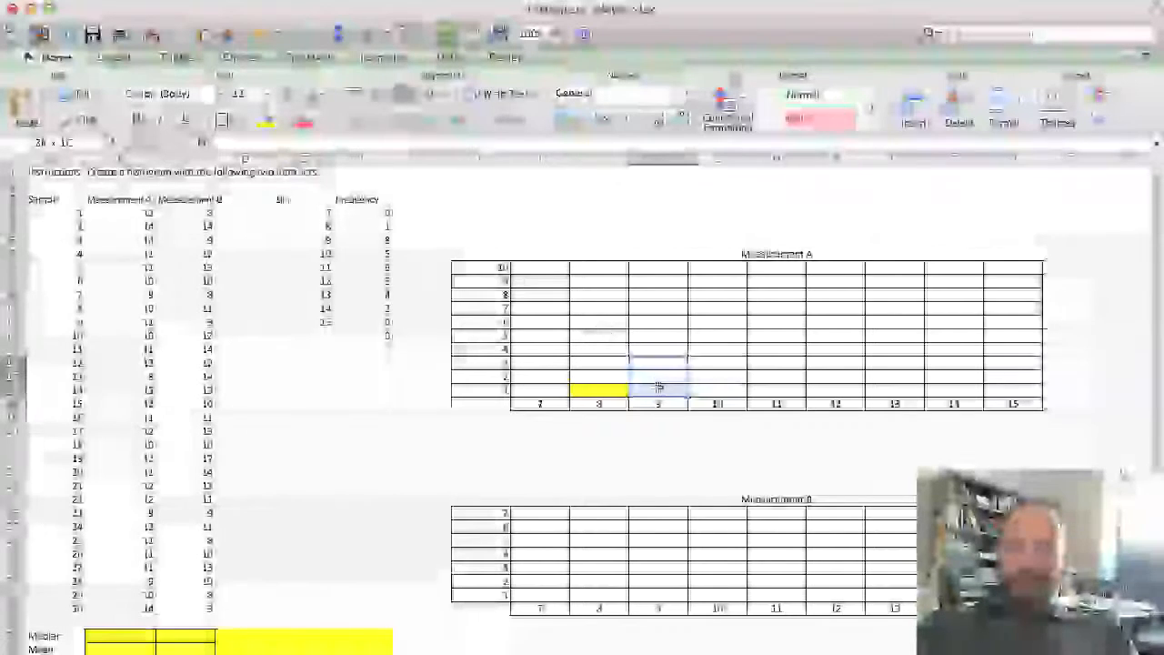
click(265, 123)
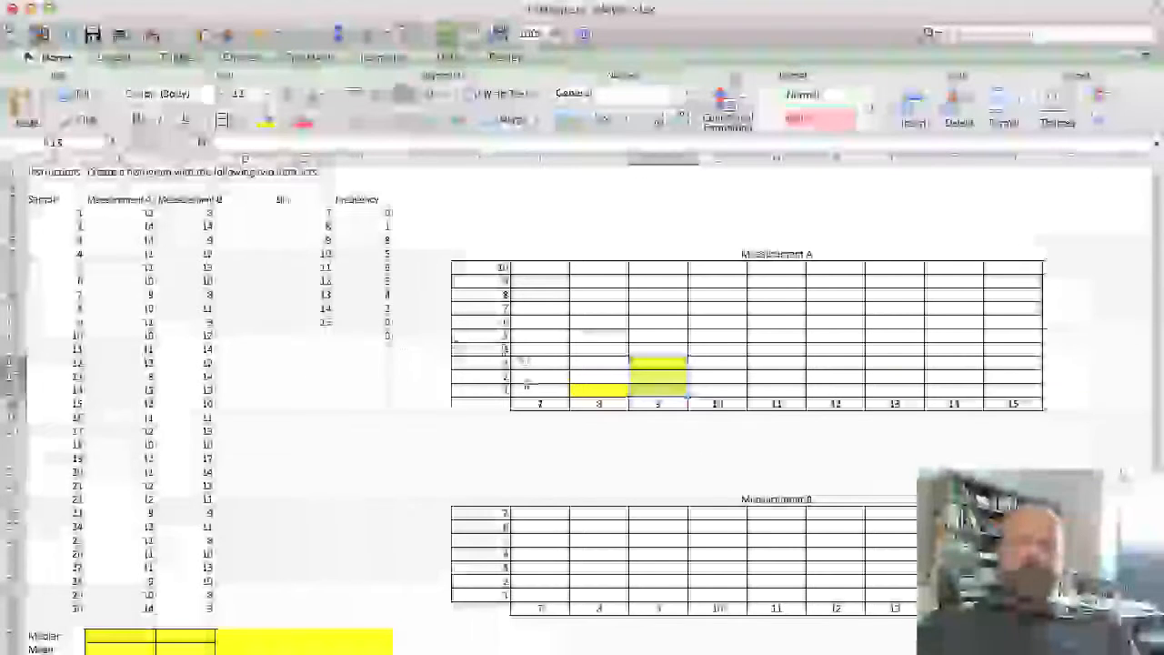
Insert a clustered column chart of the Bin and Frequency data in E3:F12 and move it over the Measurement A grid
click(304, 525)
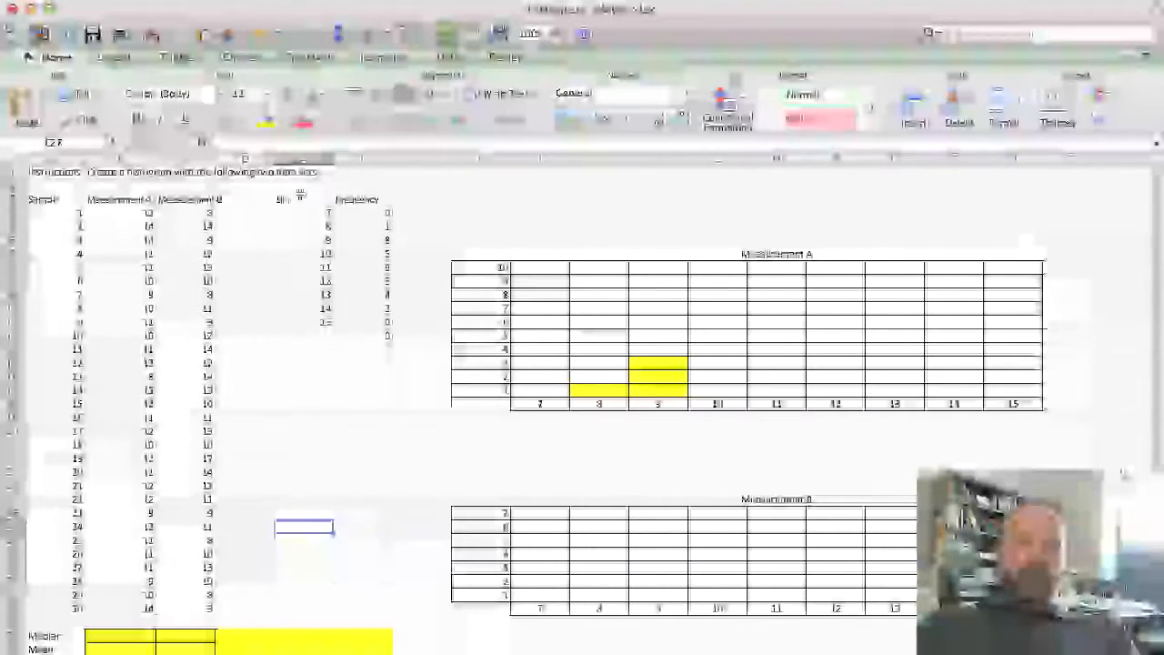
drag(291, 198, 355, 324)
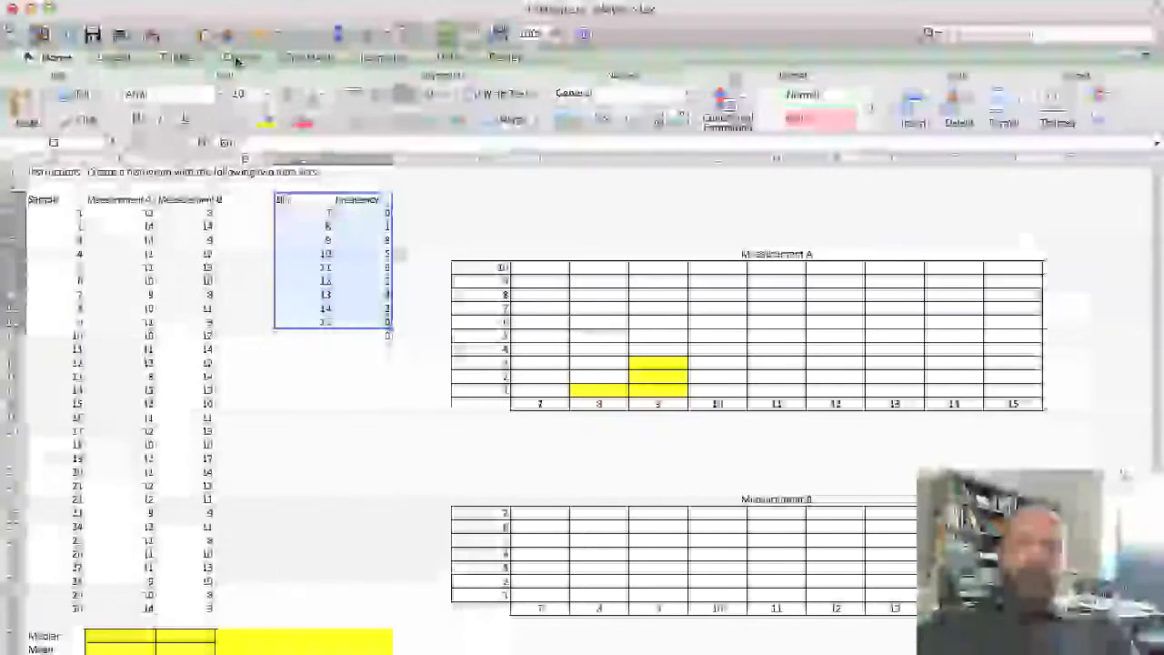
click(235, 55)
click(16, 109)
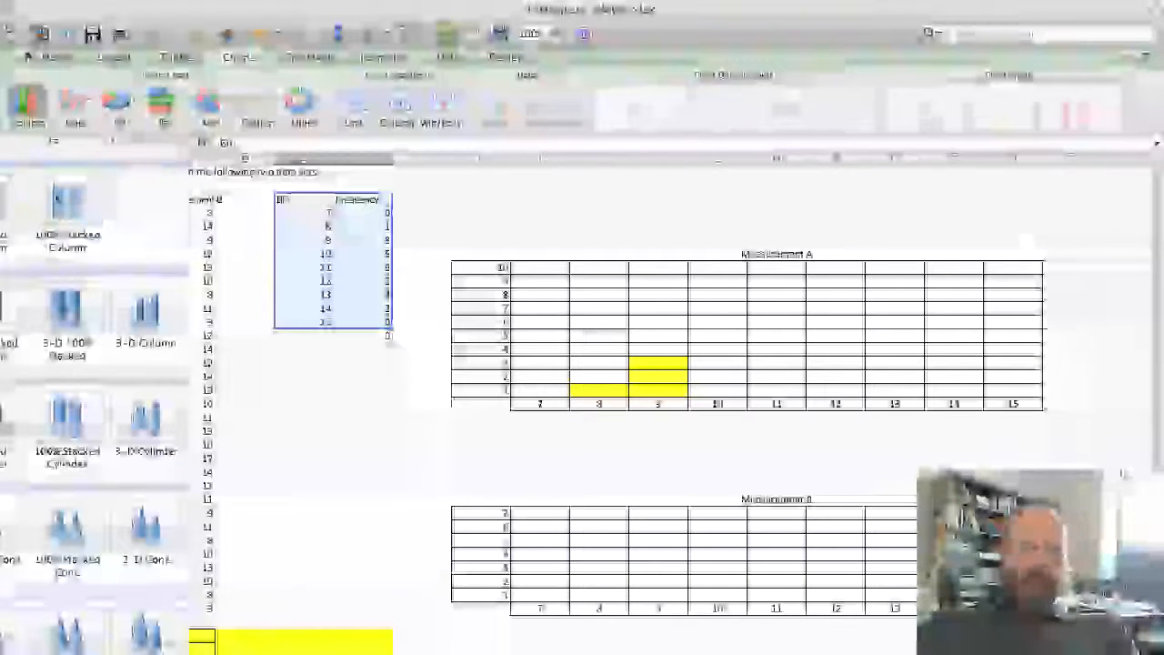
click(2, 207)
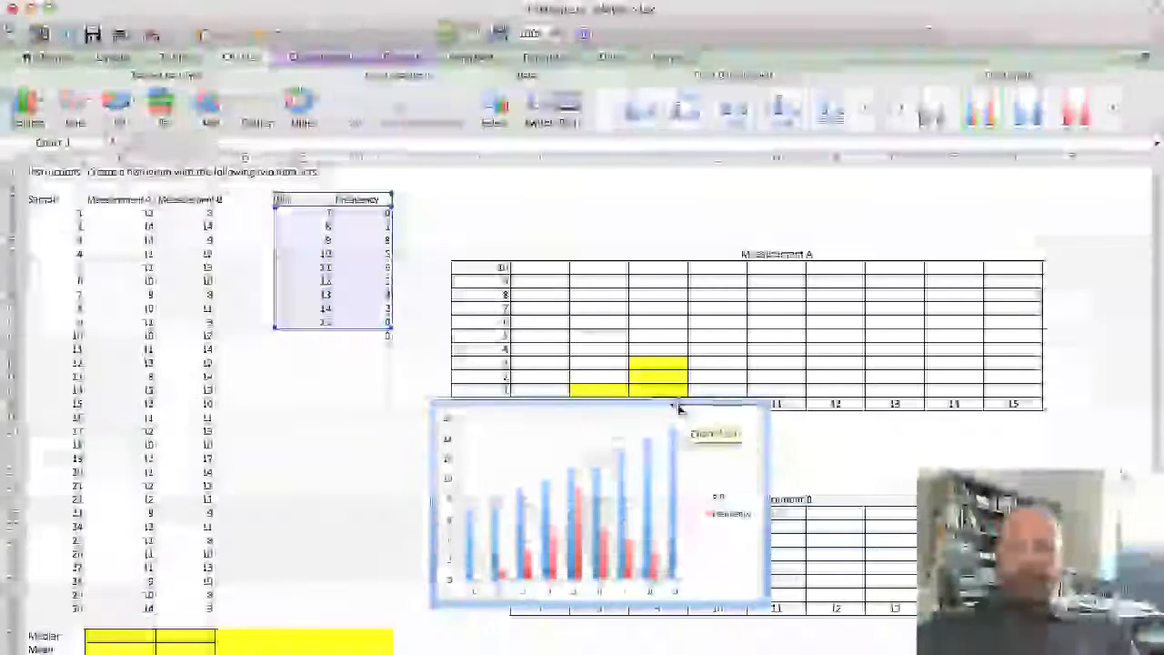
drag(678, 411, 787, 202)
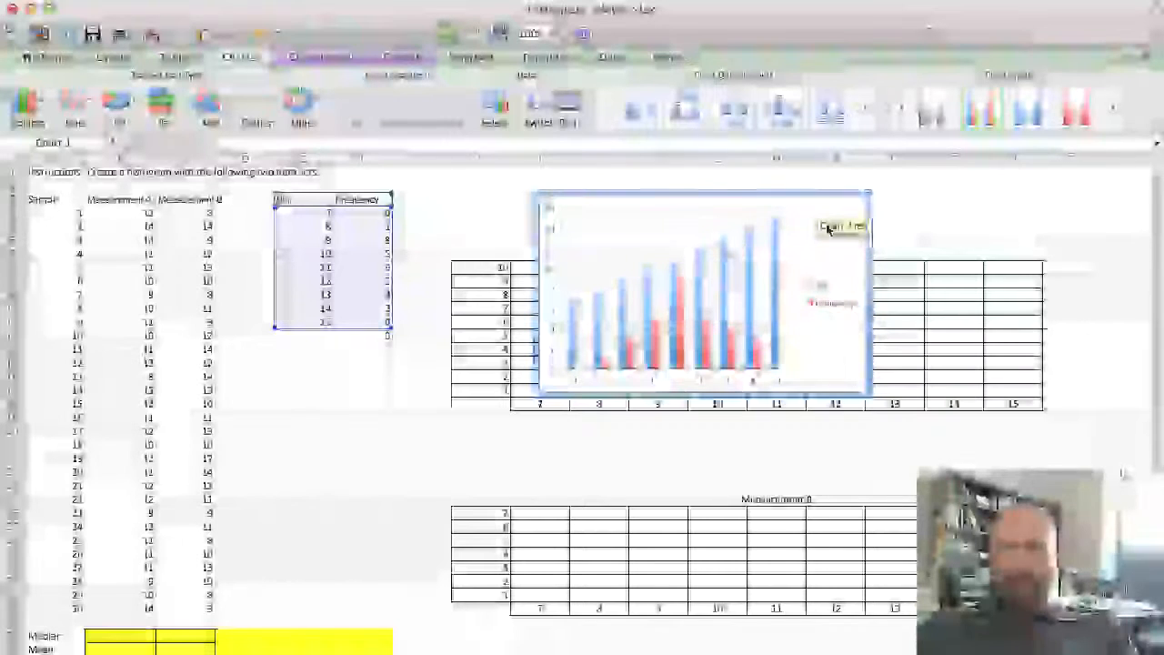
Edit the column chart's source data and remove the Bin series so only Frequency is plotted
right_click(812, 196)
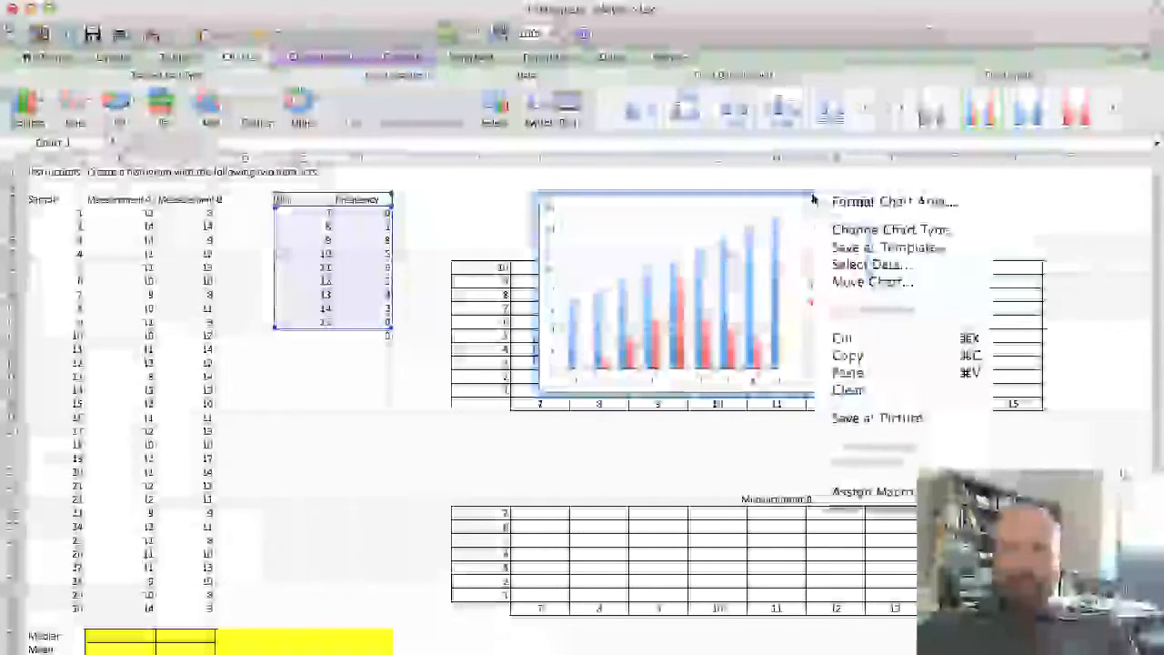
click(869, 264)
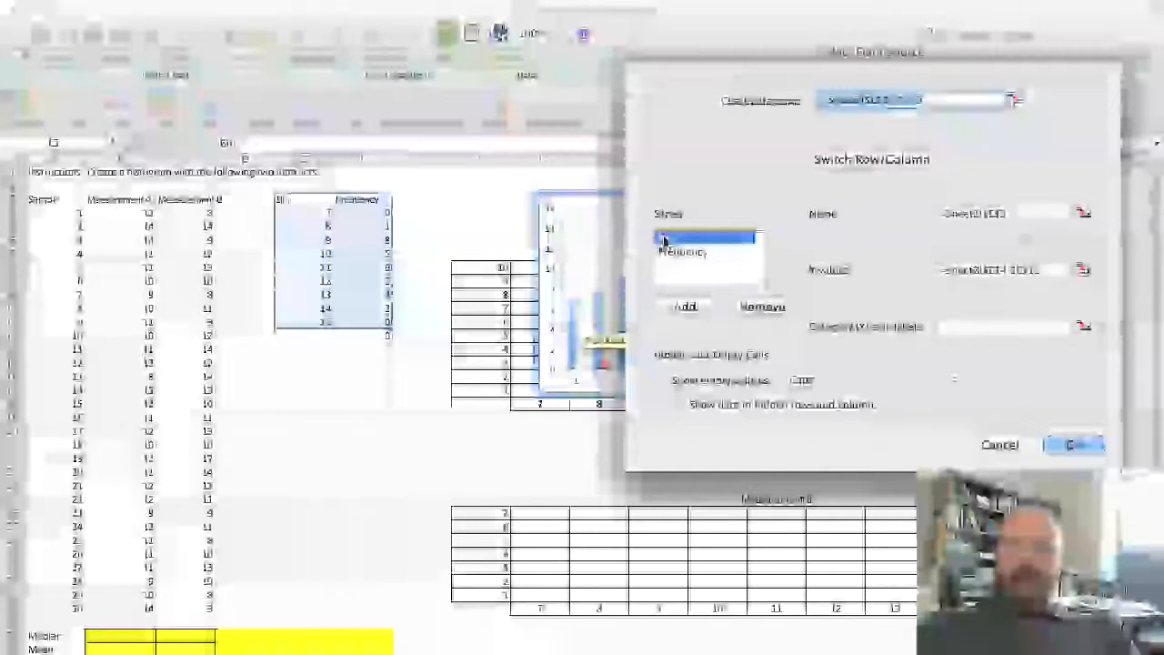
click(764, 307)
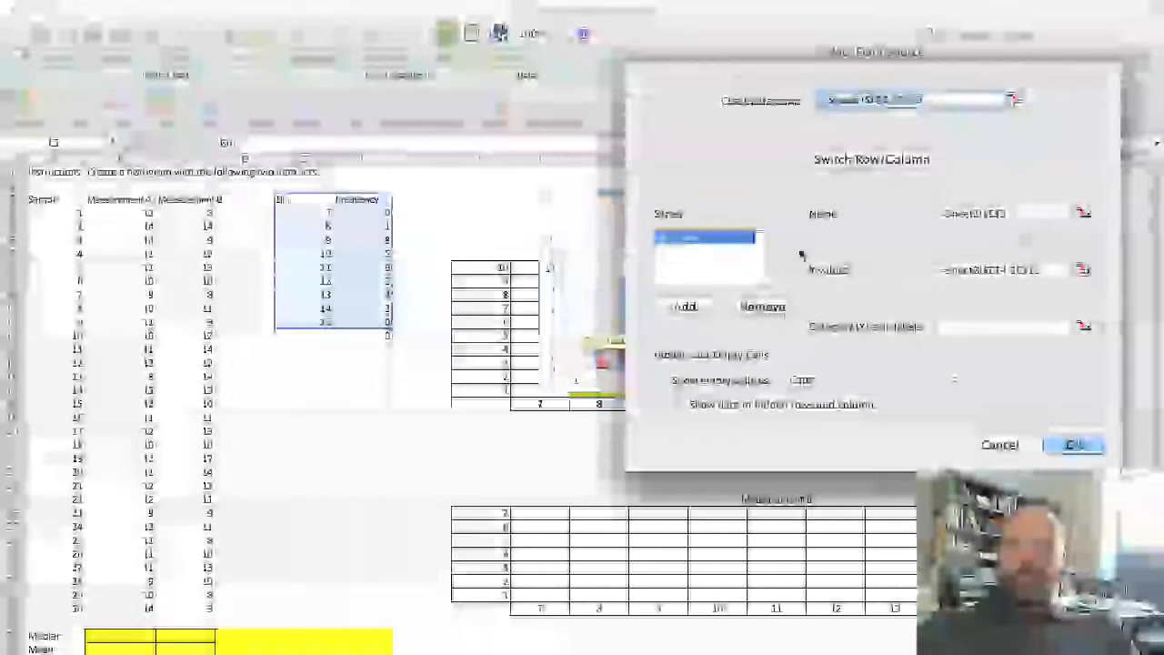
Set the Frequency series' category axis labels to the bin values in E4:E12 and apply the source data changes
drag(786, 55, 230, 142)
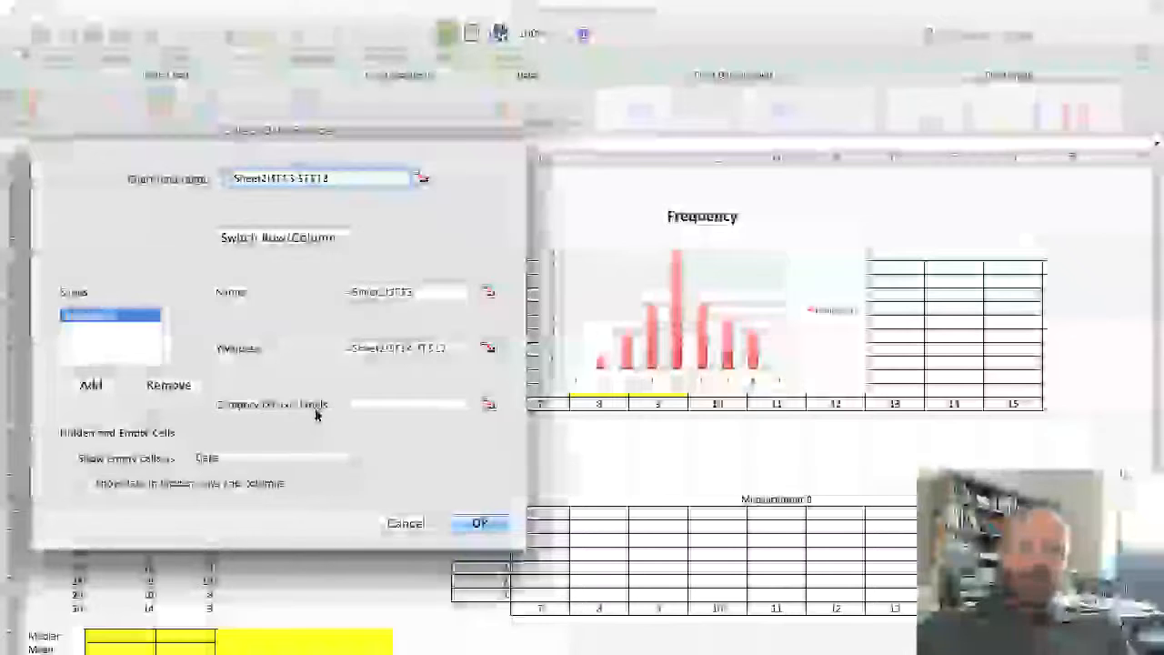
click(489, 404)
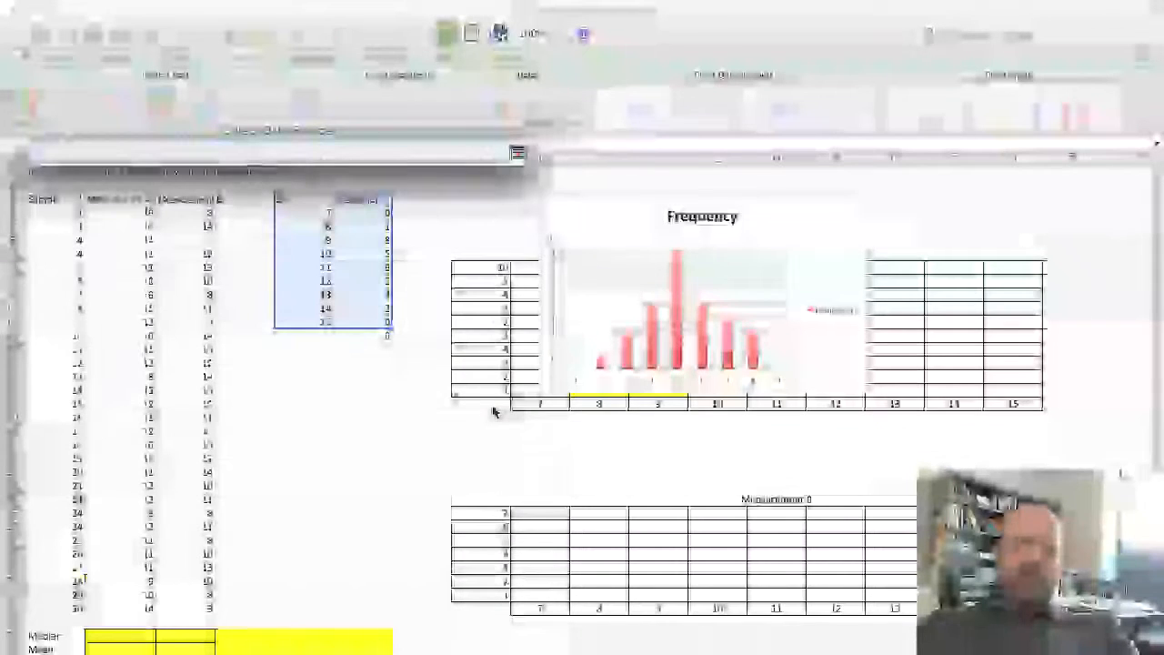
click(323, 213)
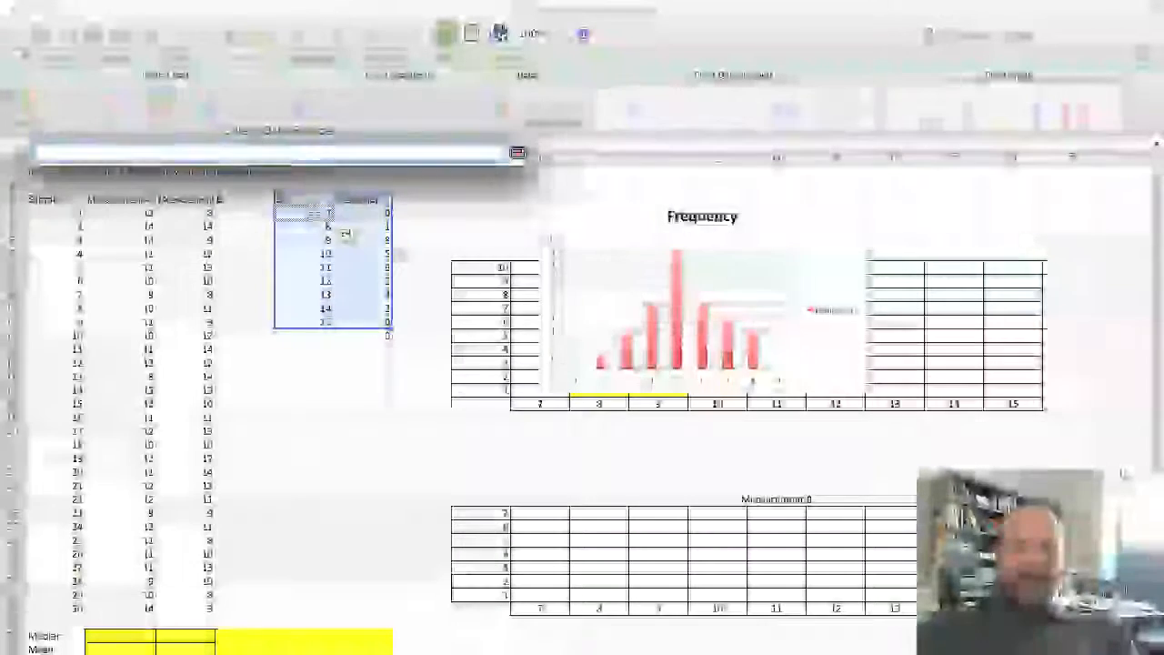
drag(345, 235, 299, 322)
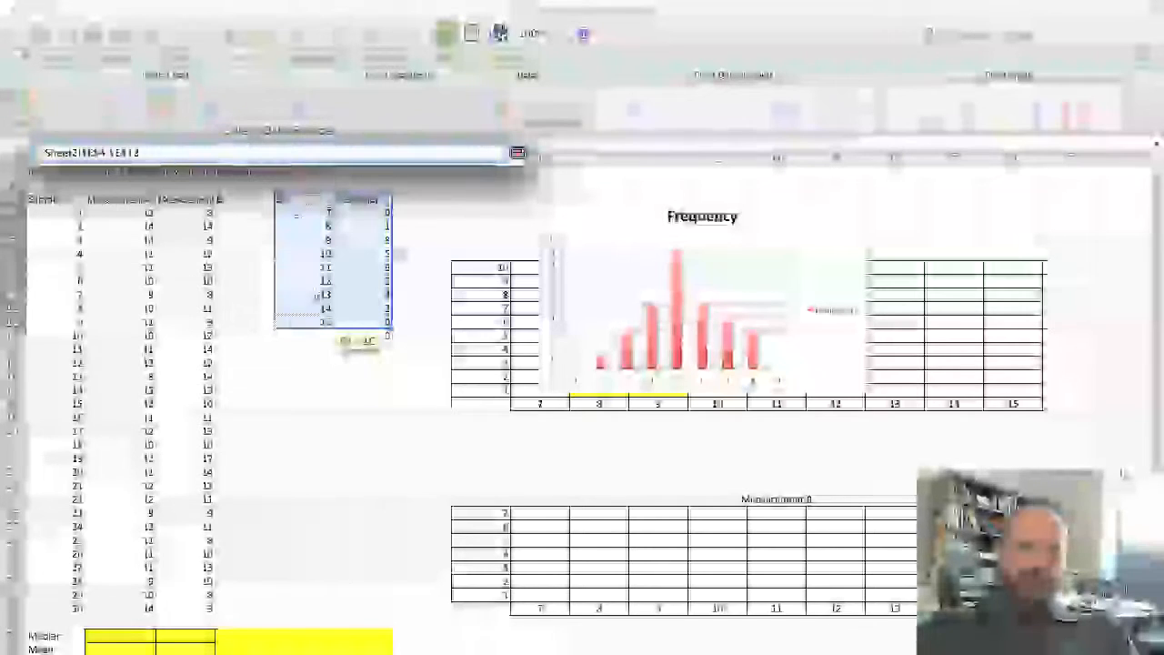
click(515, 152)
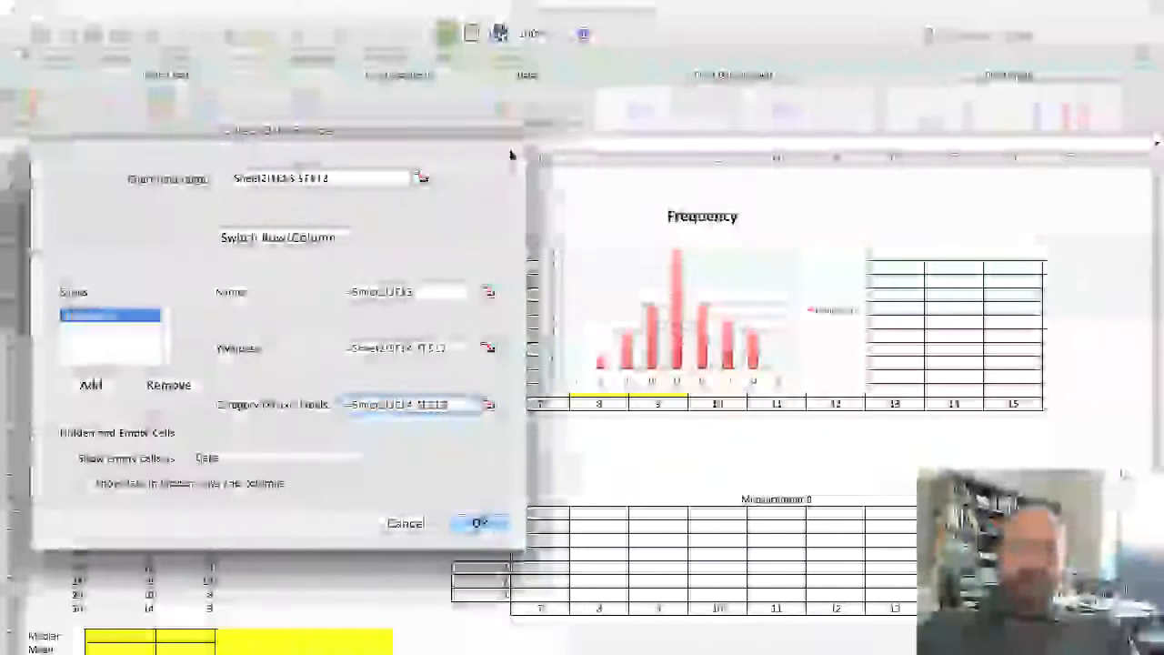
click(480, 522)
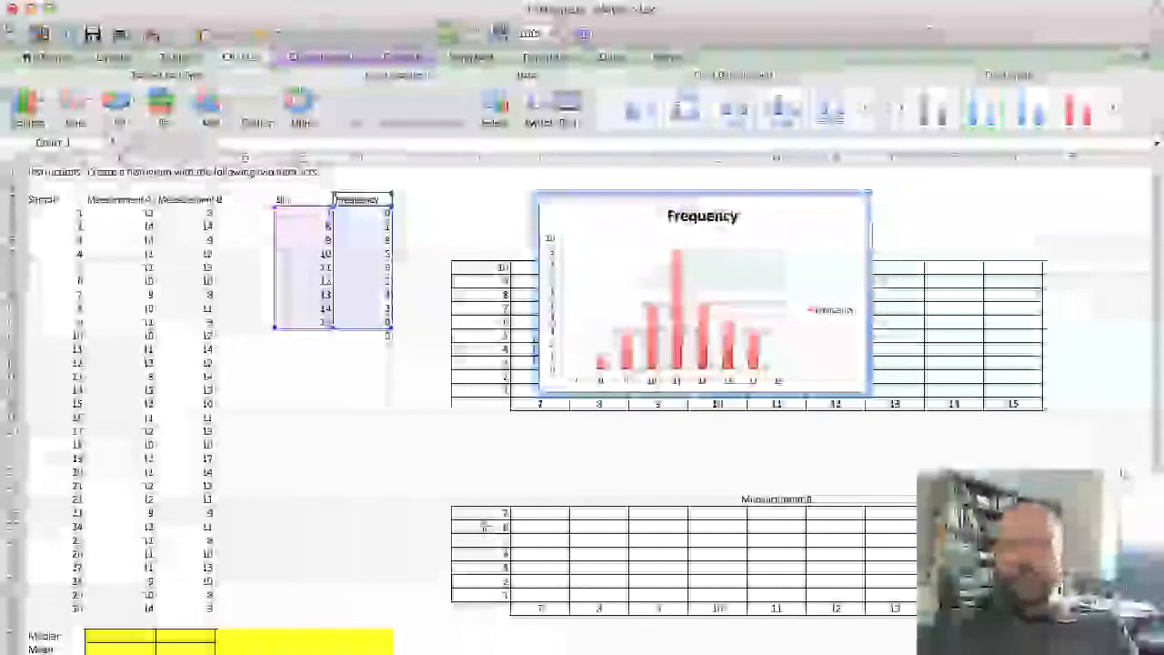
Delete the legend from the Frequency chart
click(835, 314)
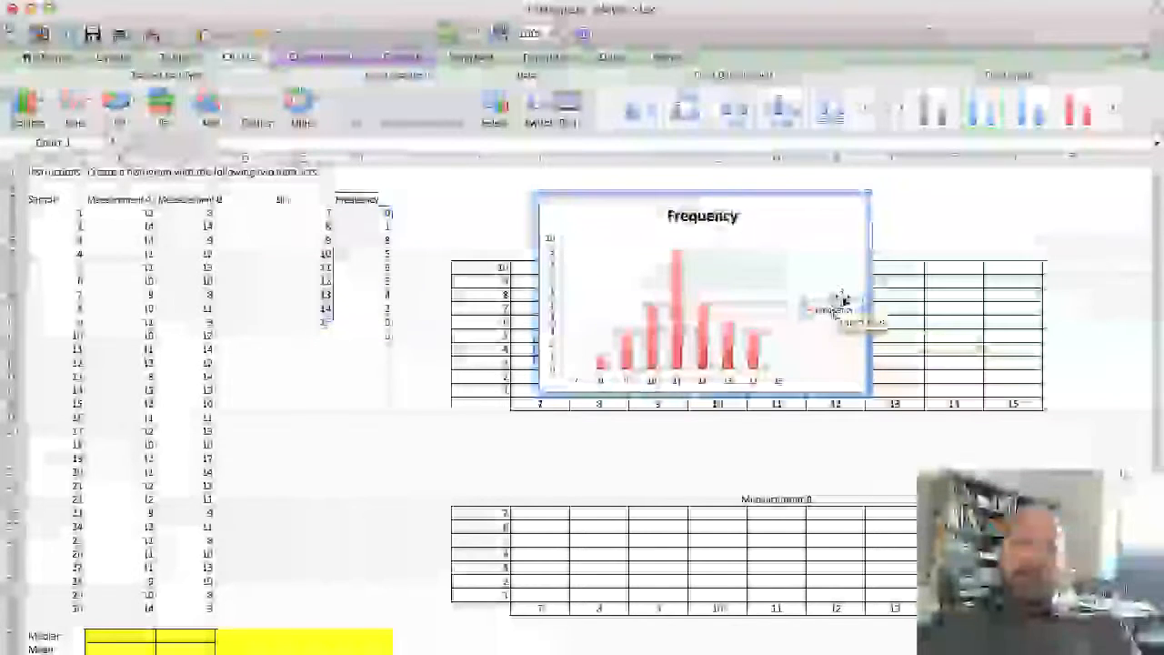
right_click(843, 302)
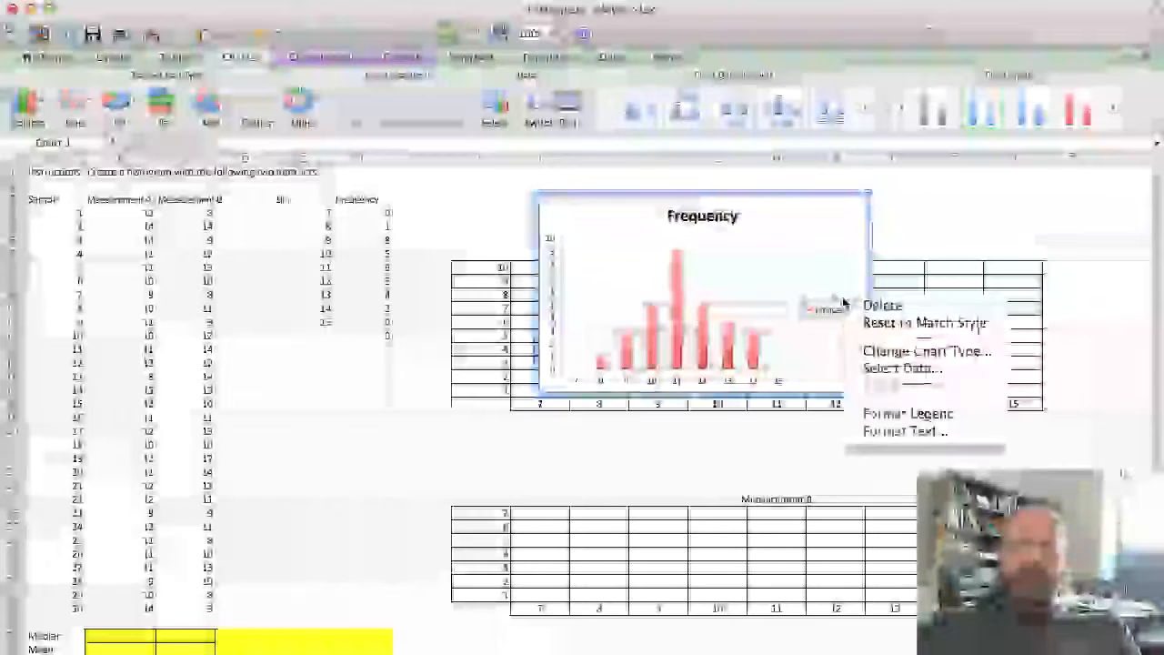
click(864, 306)
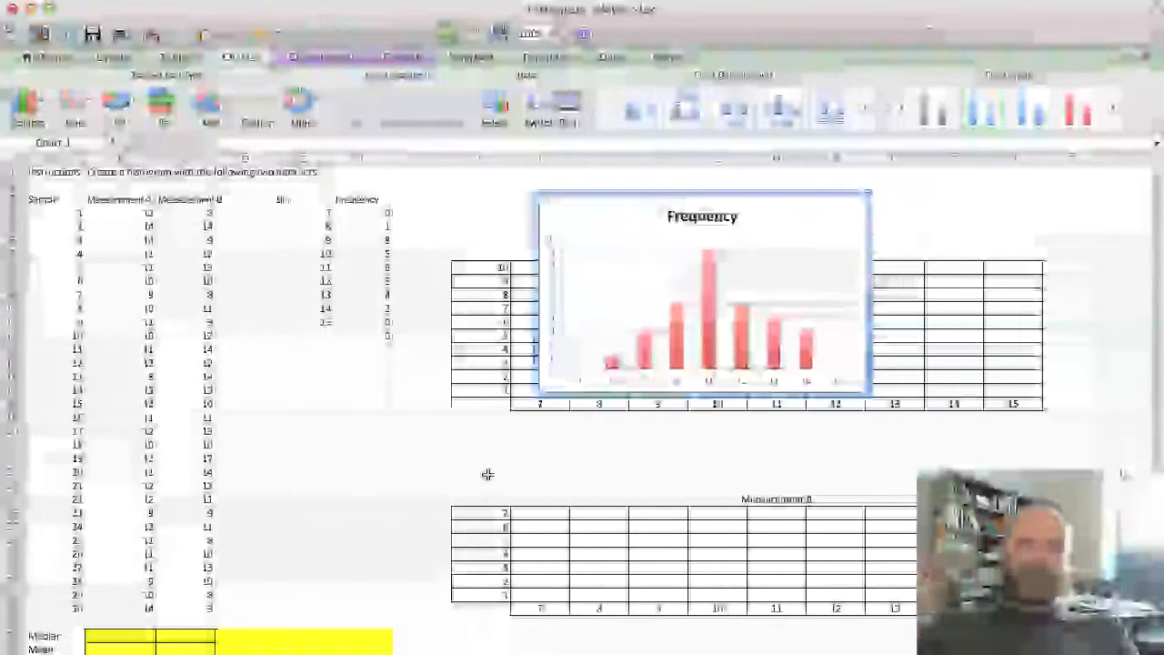
Bring up the layout options for the Frequency chart
click(345, 57)
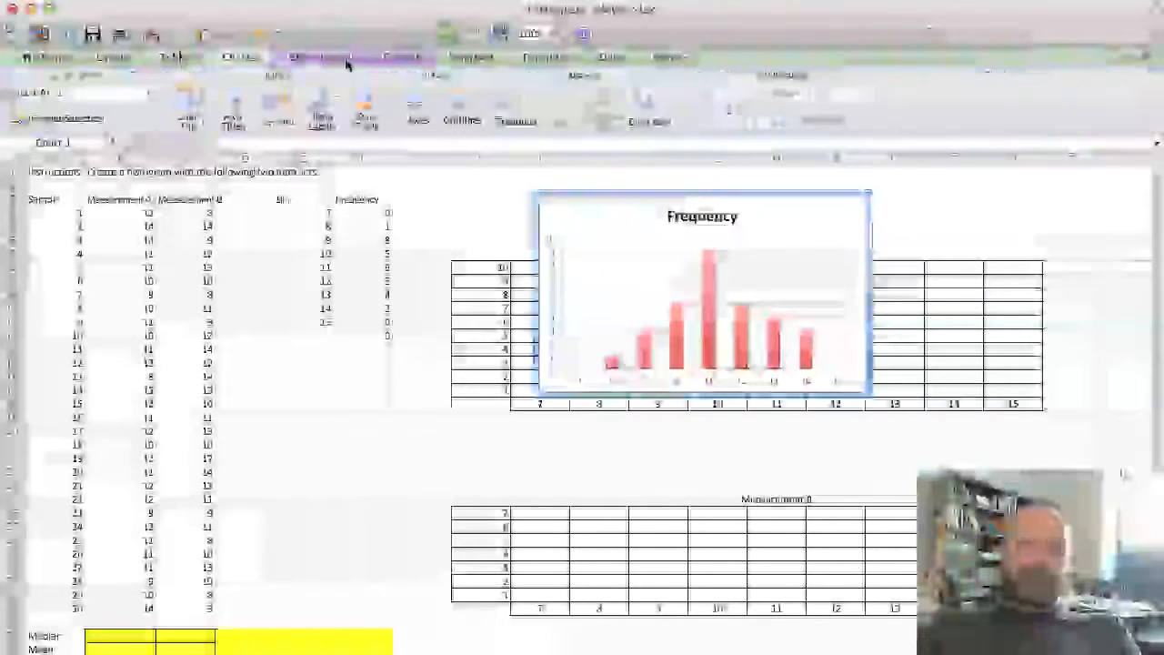